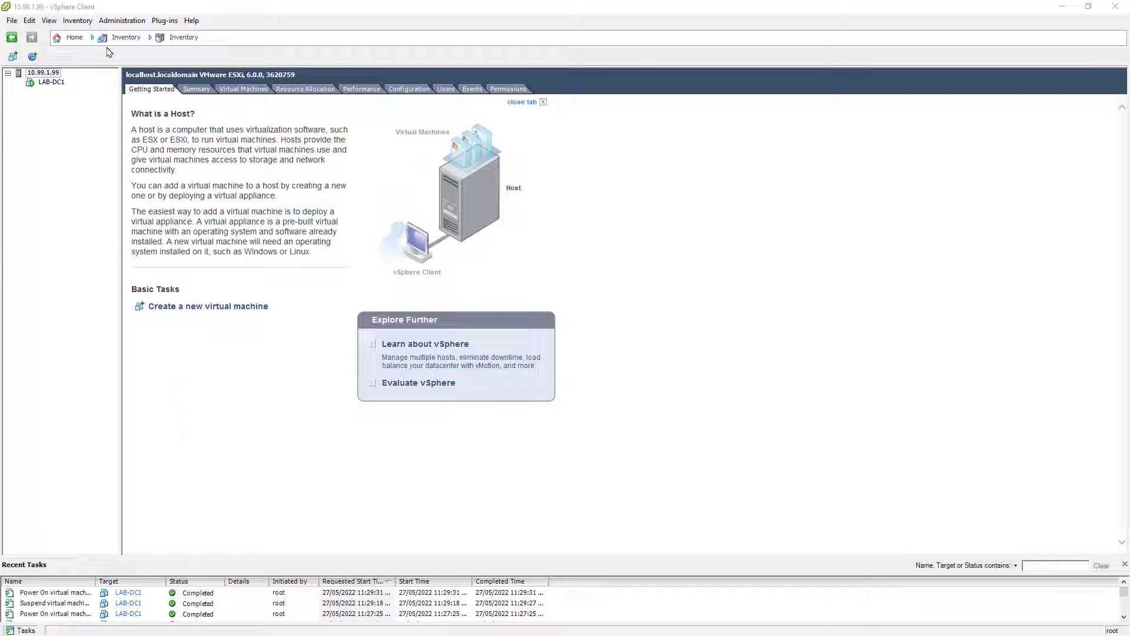
Step: Start Deploy OVF Template with CPPM-VM-x86_64-6.10.0.180076-ARUBA-ESX.ovf from Downloads as the source
click(12, 20)
click(37, 51)
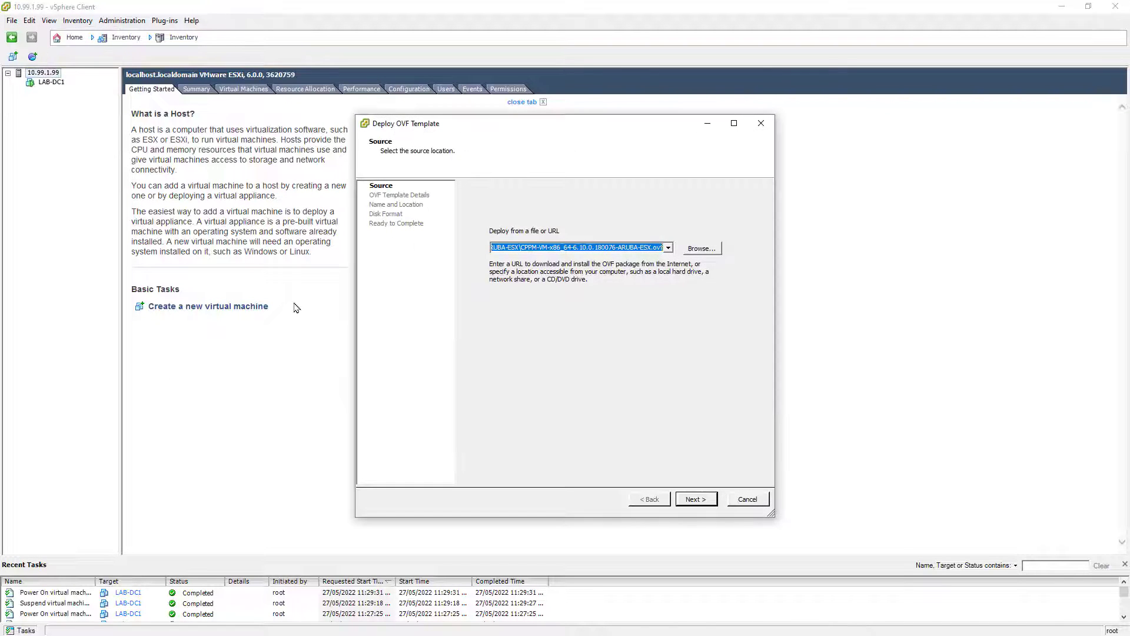
click(715, 254)
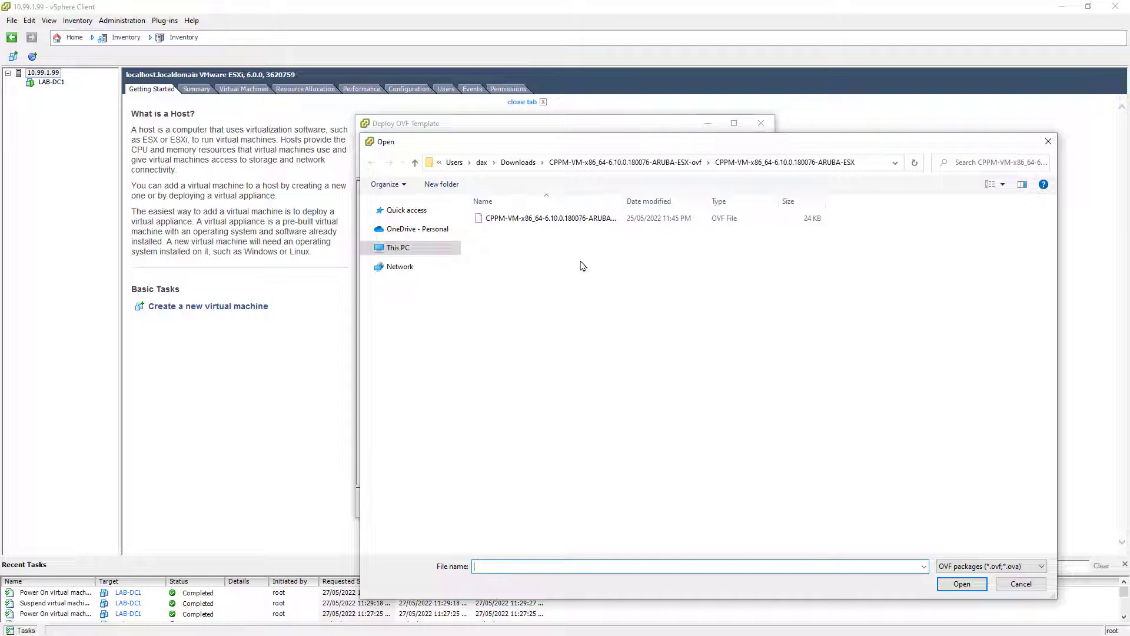
click(568, 224)
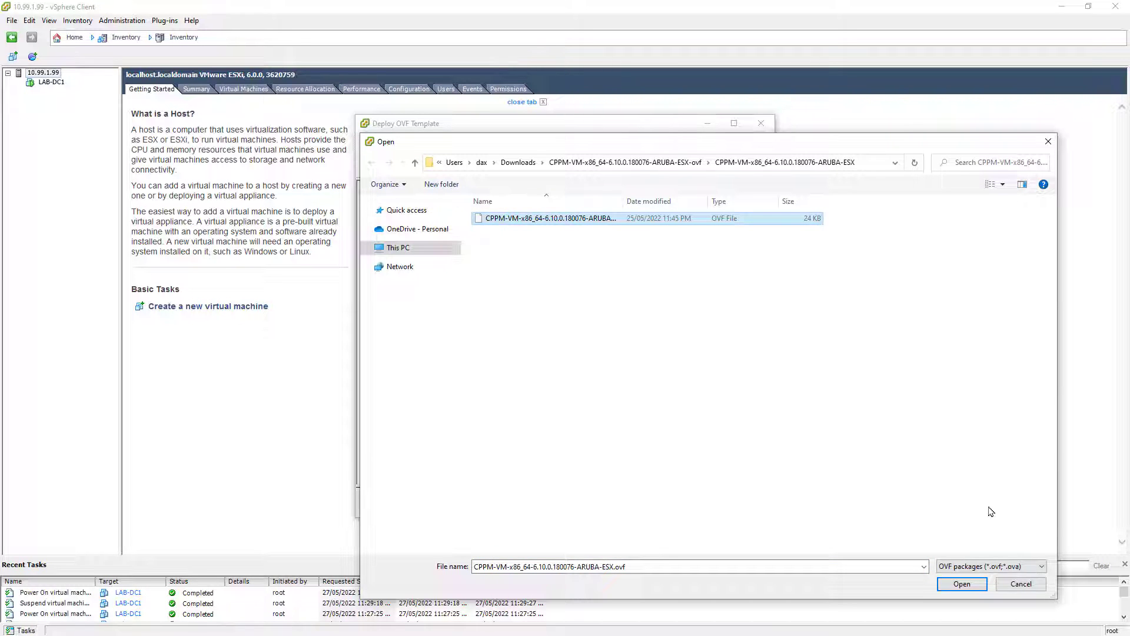
click(963, 584)
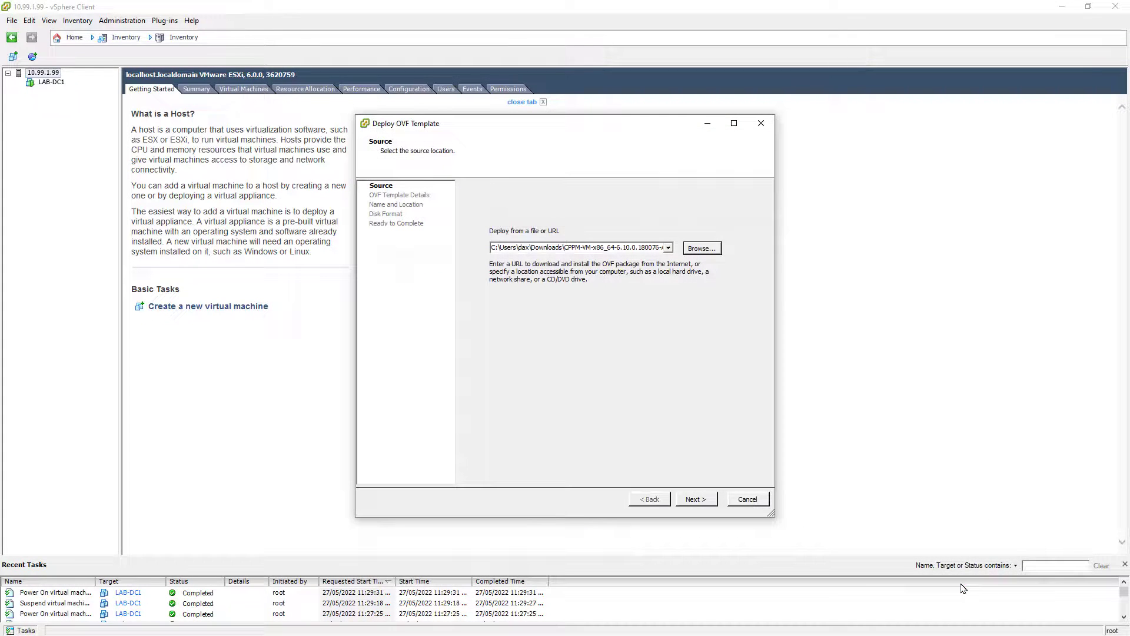
click(693, 498)
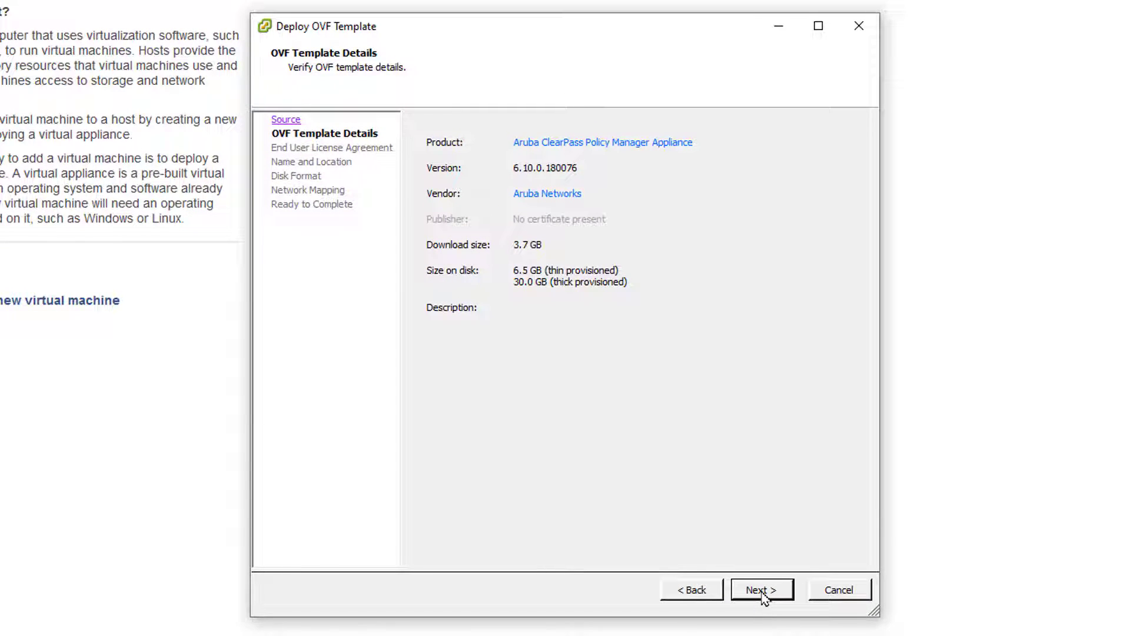
Step: Accept the licence agreement and name the virtual machine LAB-CPPM1
click(764, 596)
click(466, 558)
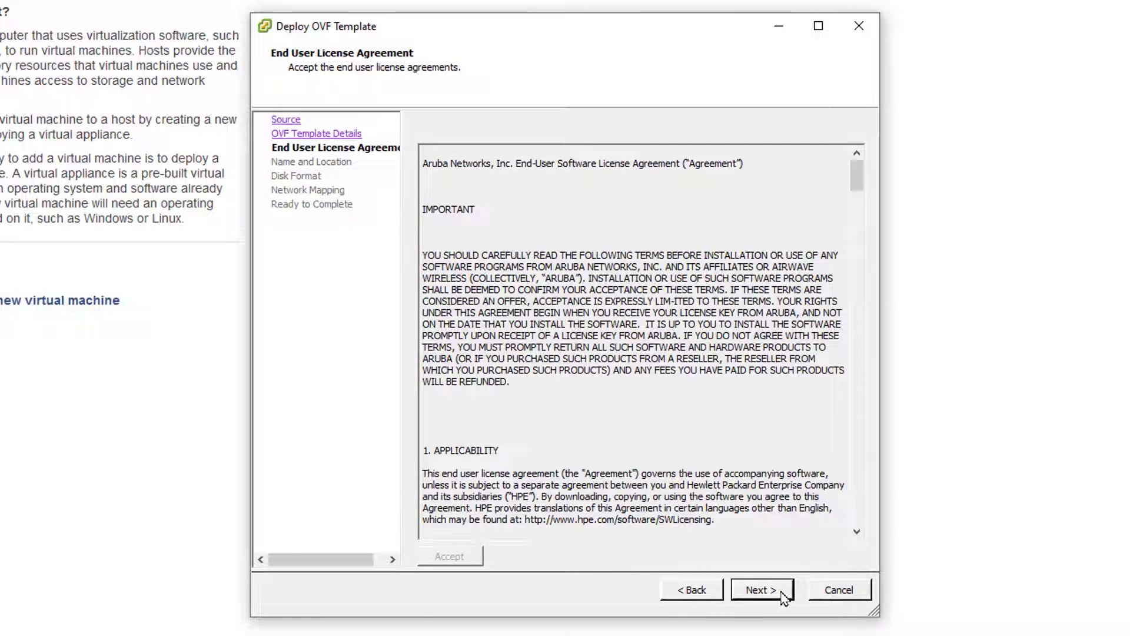
click(784, 596)
text(LAB-CPP)
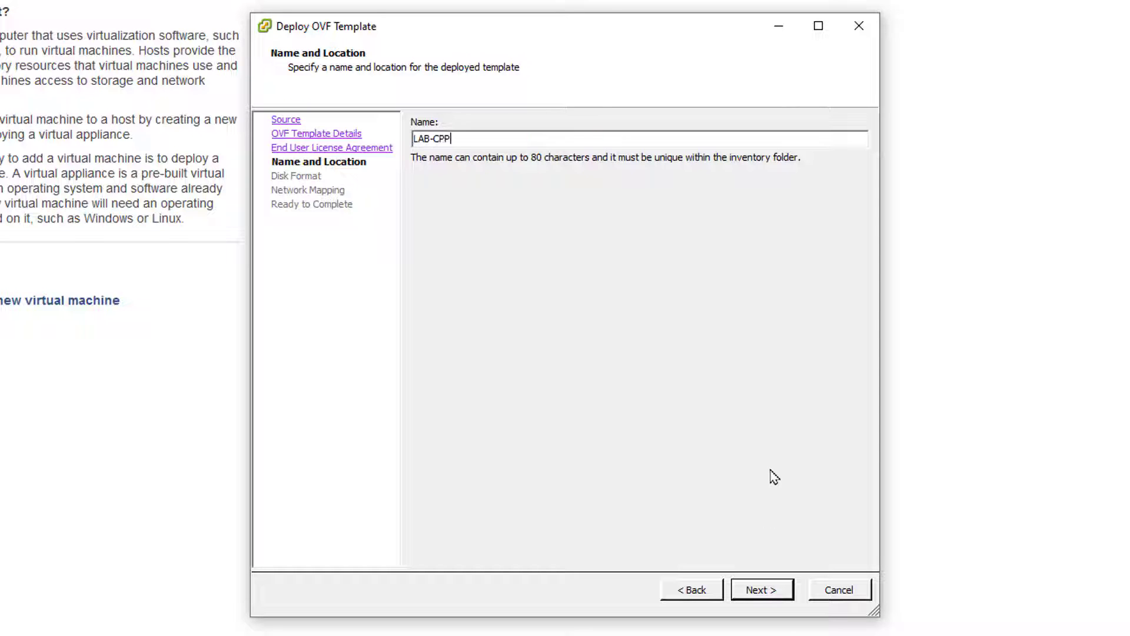
text(M1)
Step: Keep ESX1-DS1, Thick Provision Lazy Zeroed and LAB Network mappings, then finish the deployment
click(746, 589)
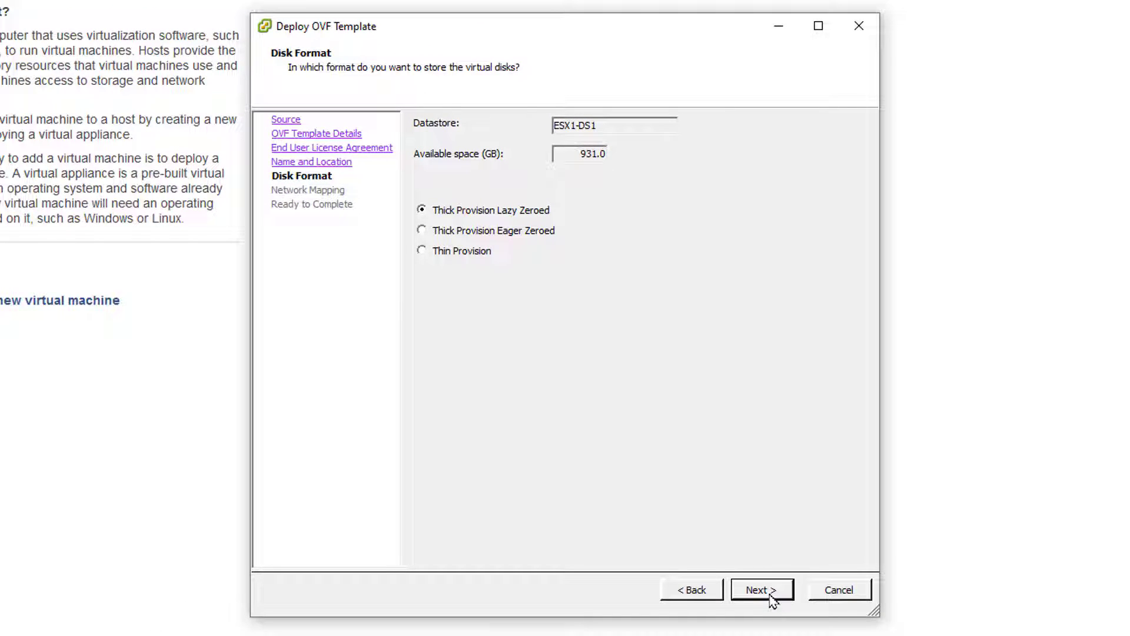
click(771, 596)
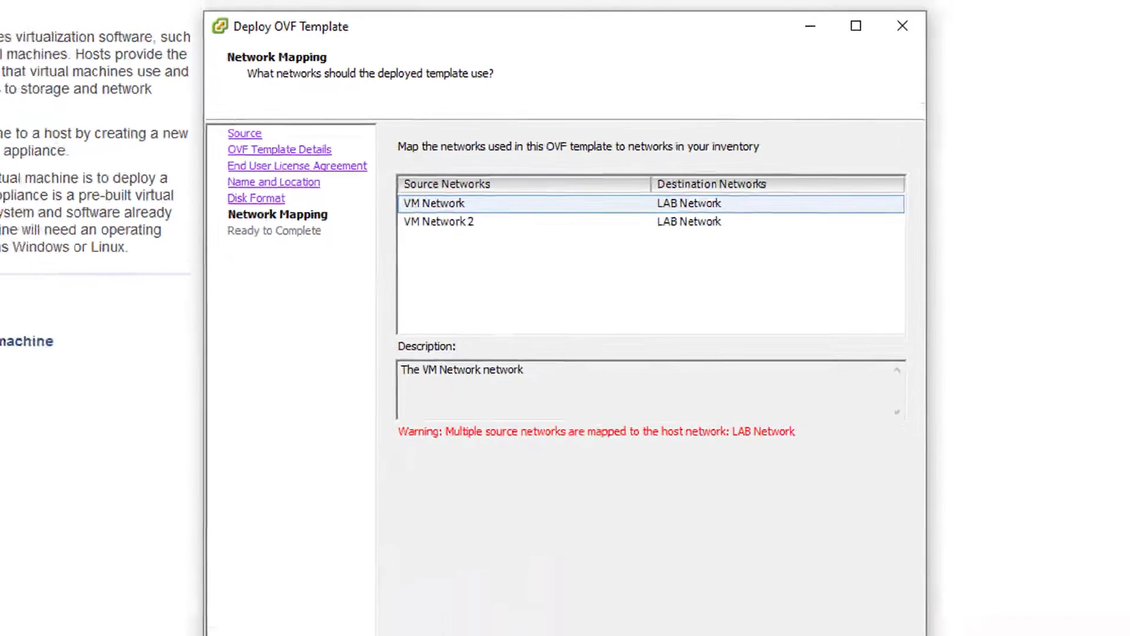
click(767, 594)
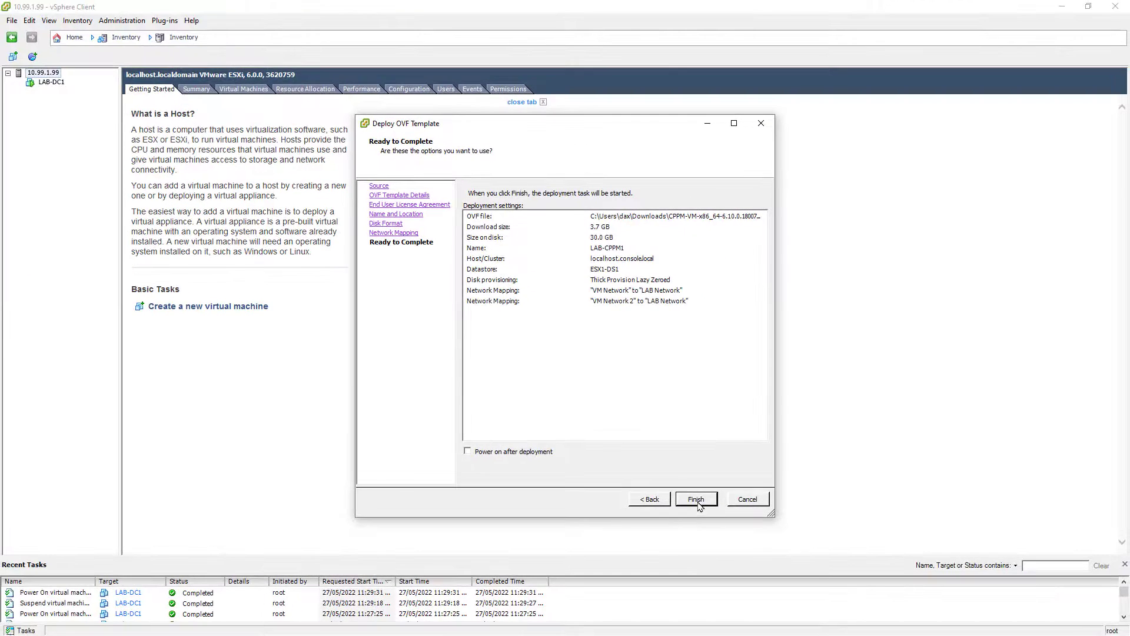
click(949, 566)
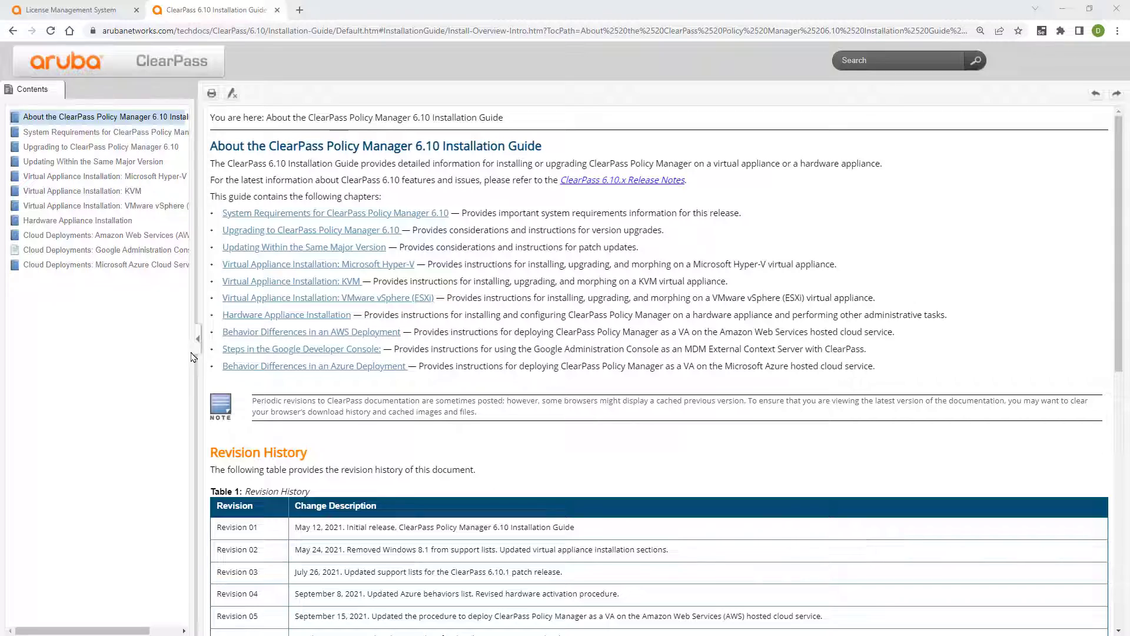
Step: Read the ESXi Installation Process Overview and highlight the step about not powering on yet
click(160, 206)
click(157, 219)
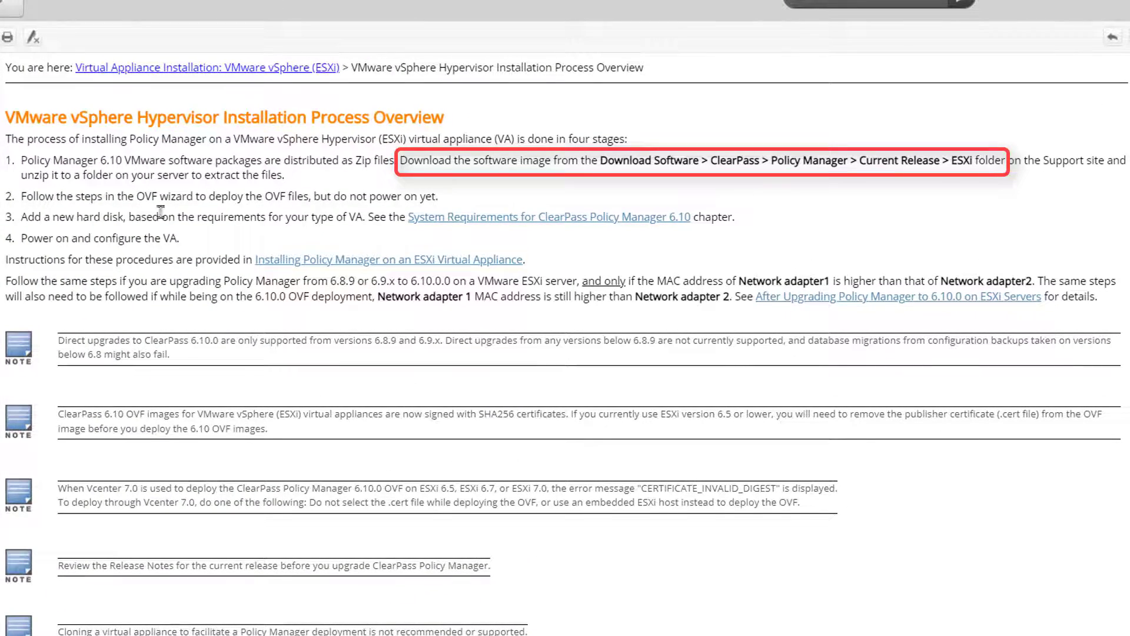
drag(439, 197, 24, 212)
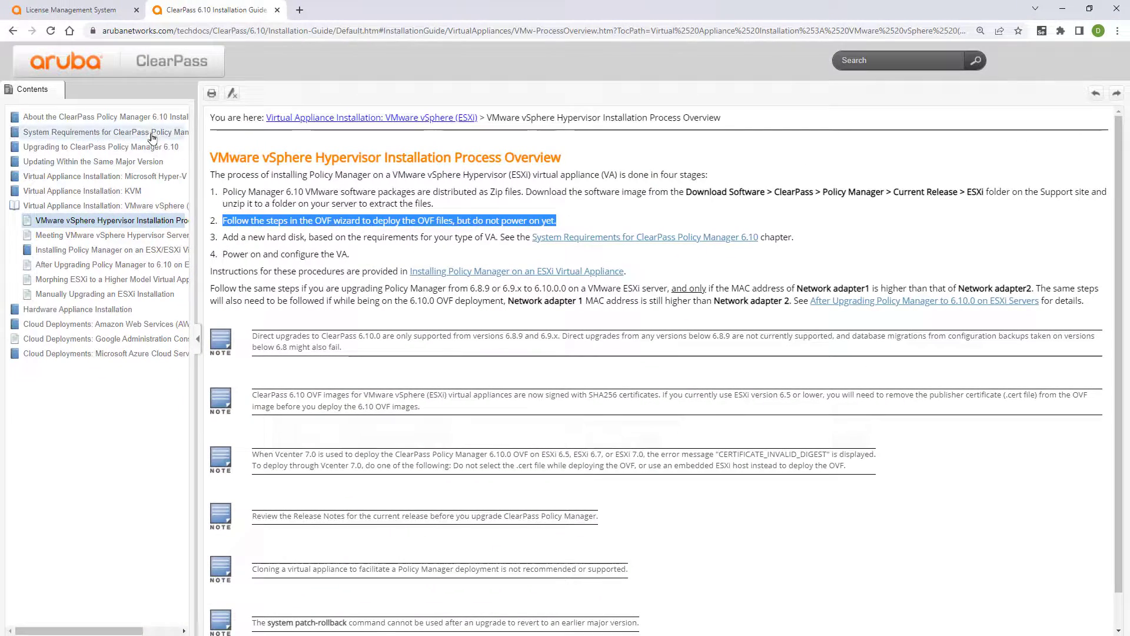
Step: Open and scroll through the VMware vSphere Hypervisor (ESXi) Requirements page
click(152, 135)
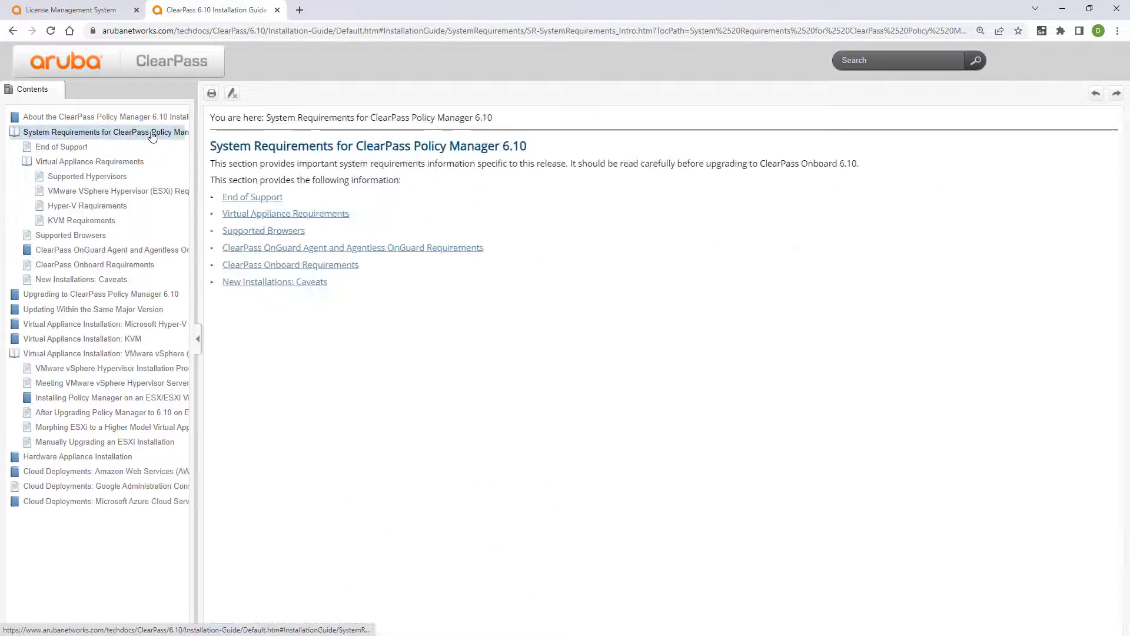
click(154, 196)
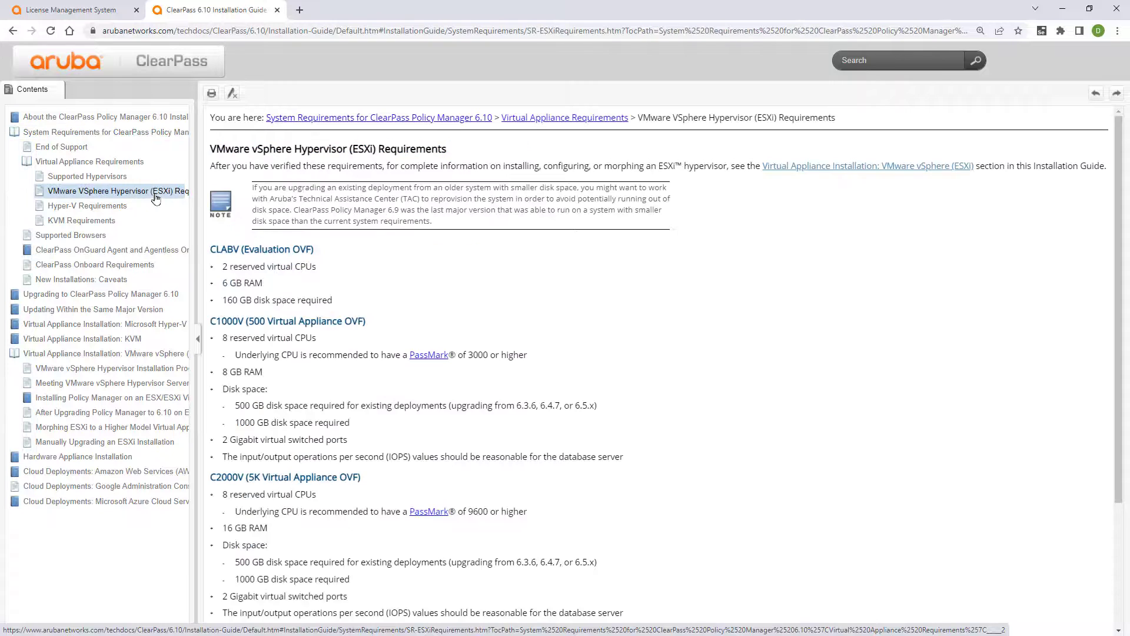
scroll(685, 331, down, 1)
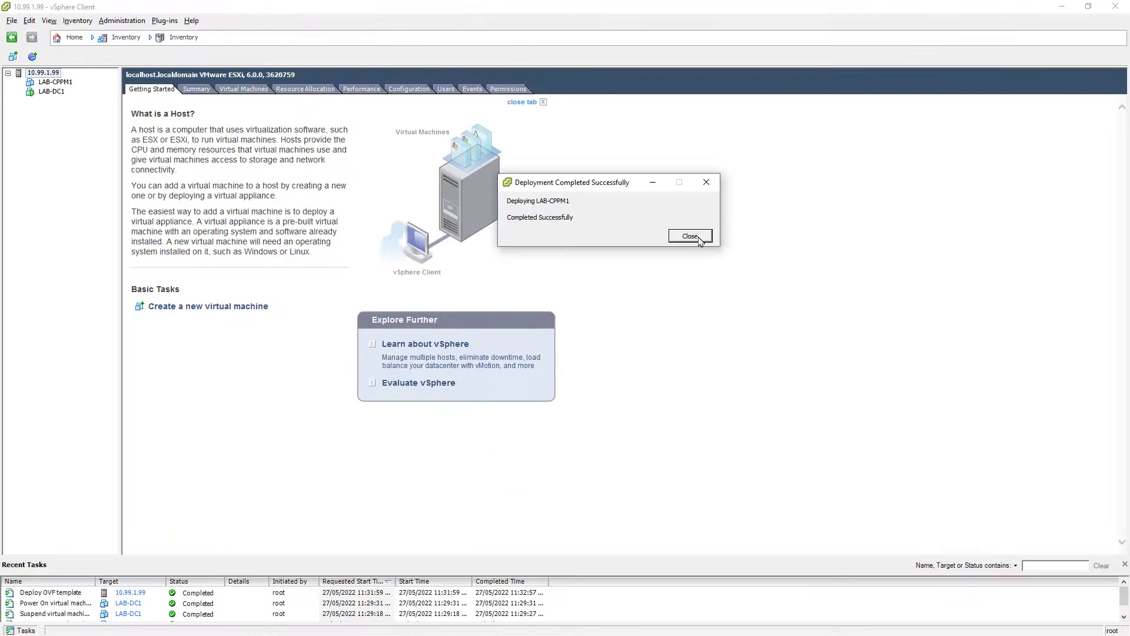
Step: Dismiss the deployment notice and open Edit Settings for LAB-CPPM1
click(700, 240)
click(64, 83)
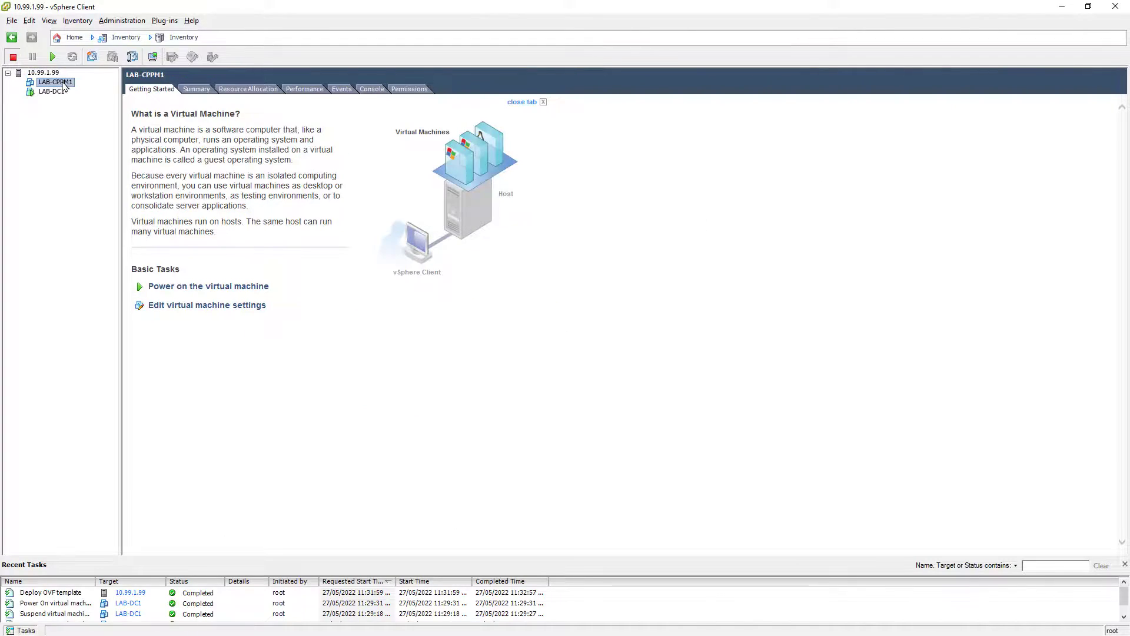
right_click(65, 85)
click(109, 141)
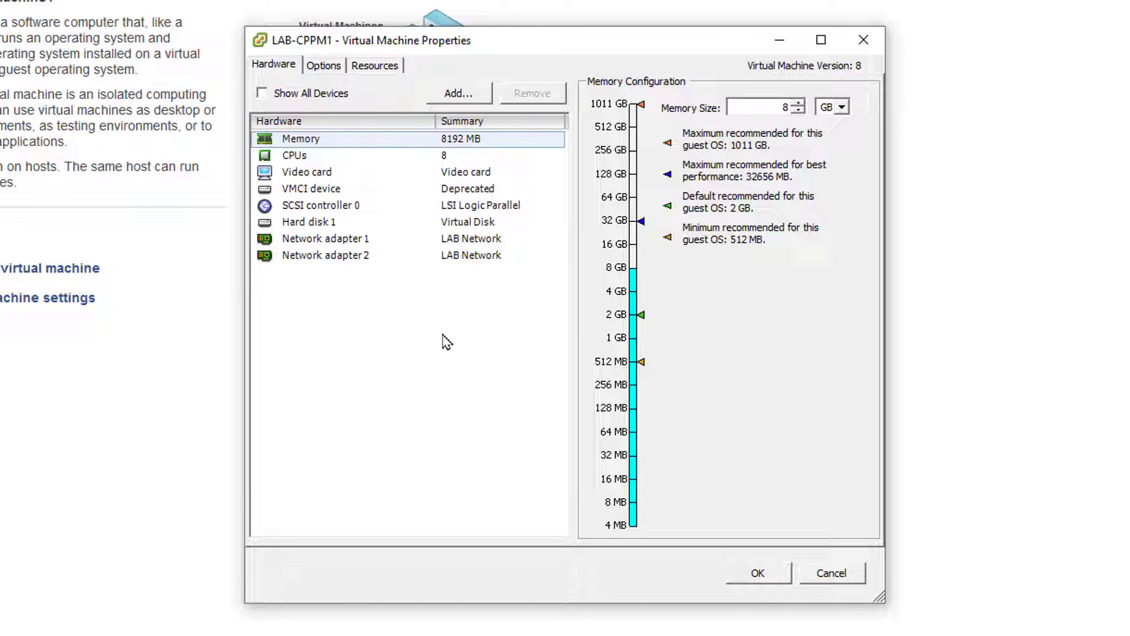
Step: Add a new 160 GB thick lazy-zeroed hard disk and apply the change
click(464, 94)
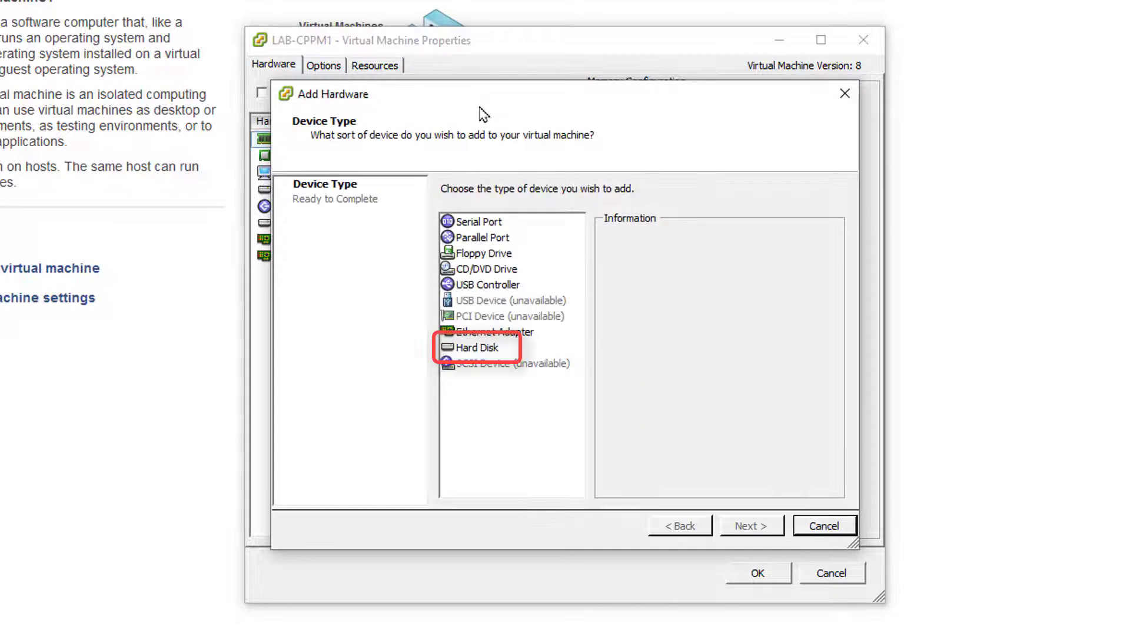
click(495, 348)
click(748, 529)
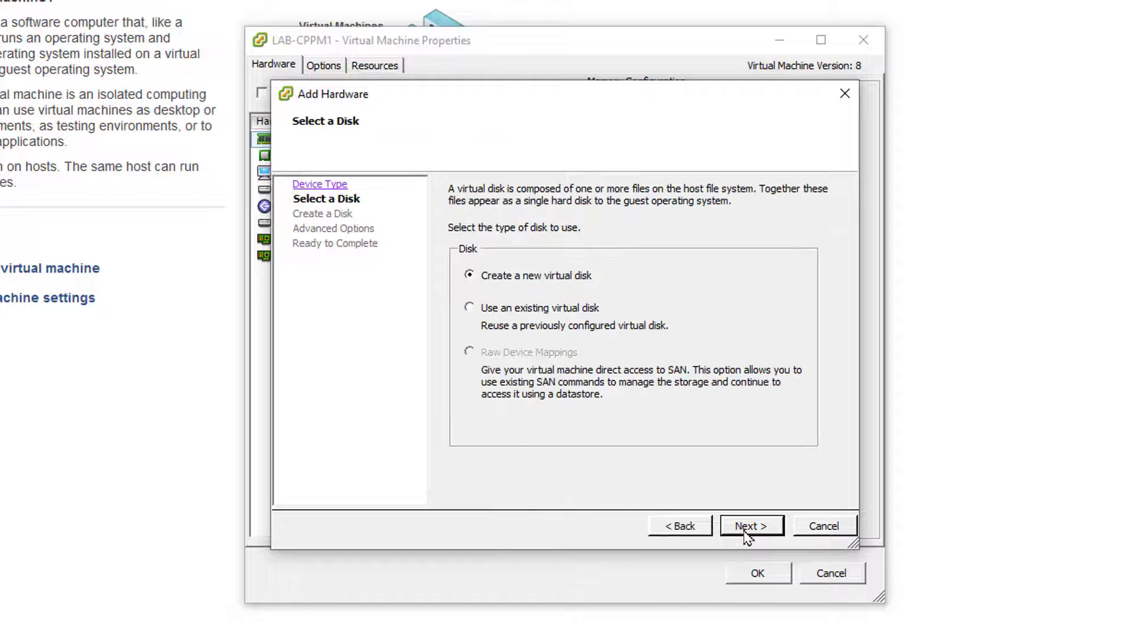
click(747, 528)
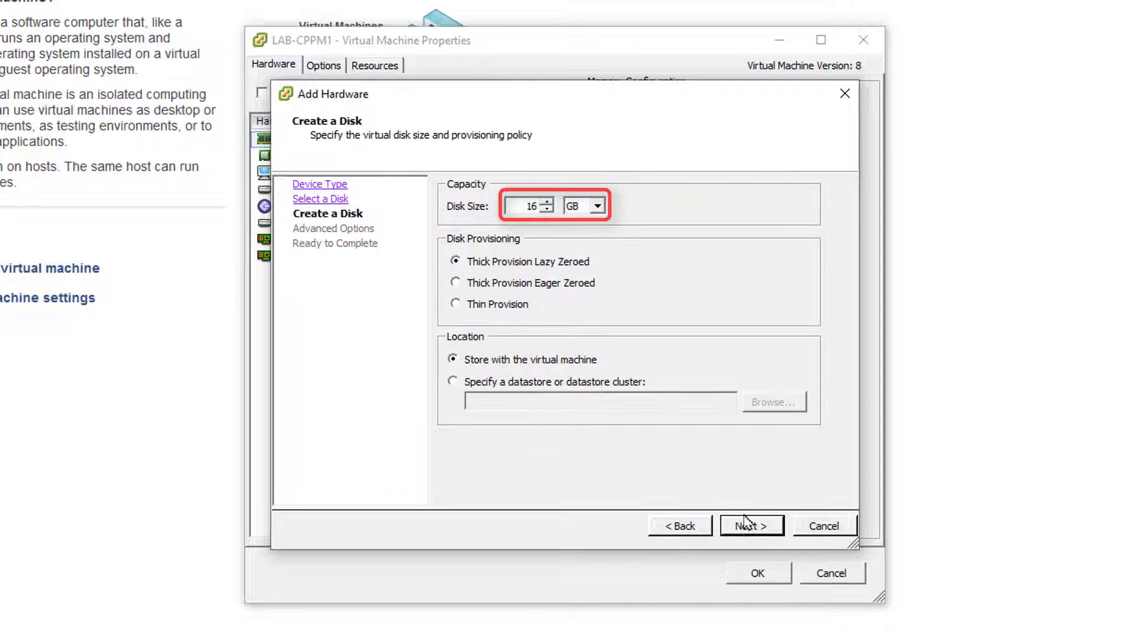
text(0)
click(743, 529)
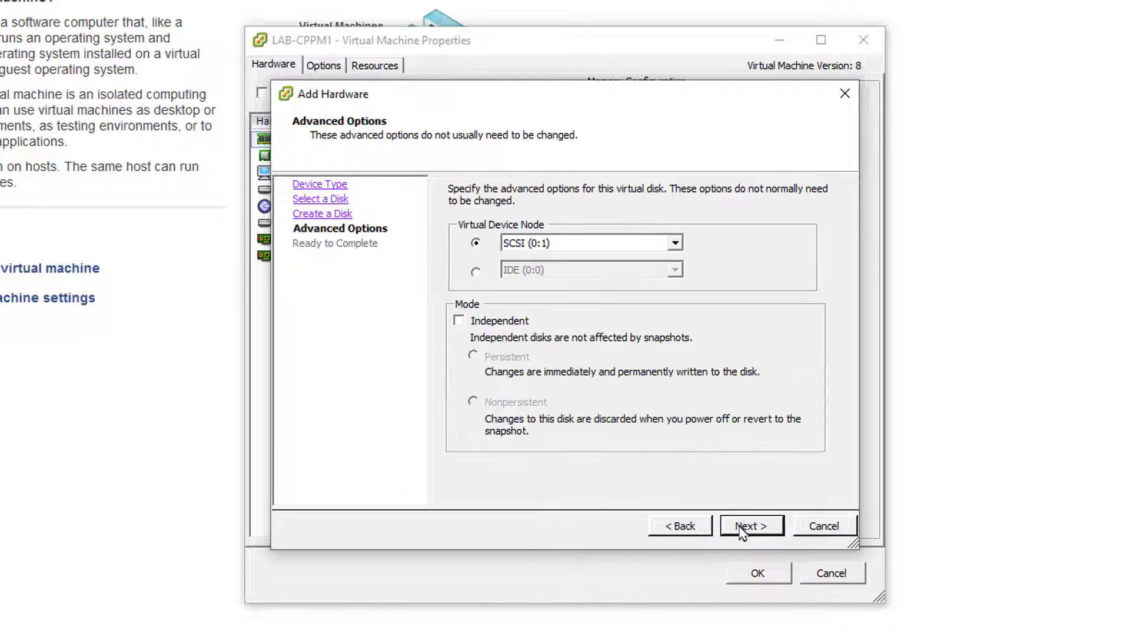
click(744, 529)
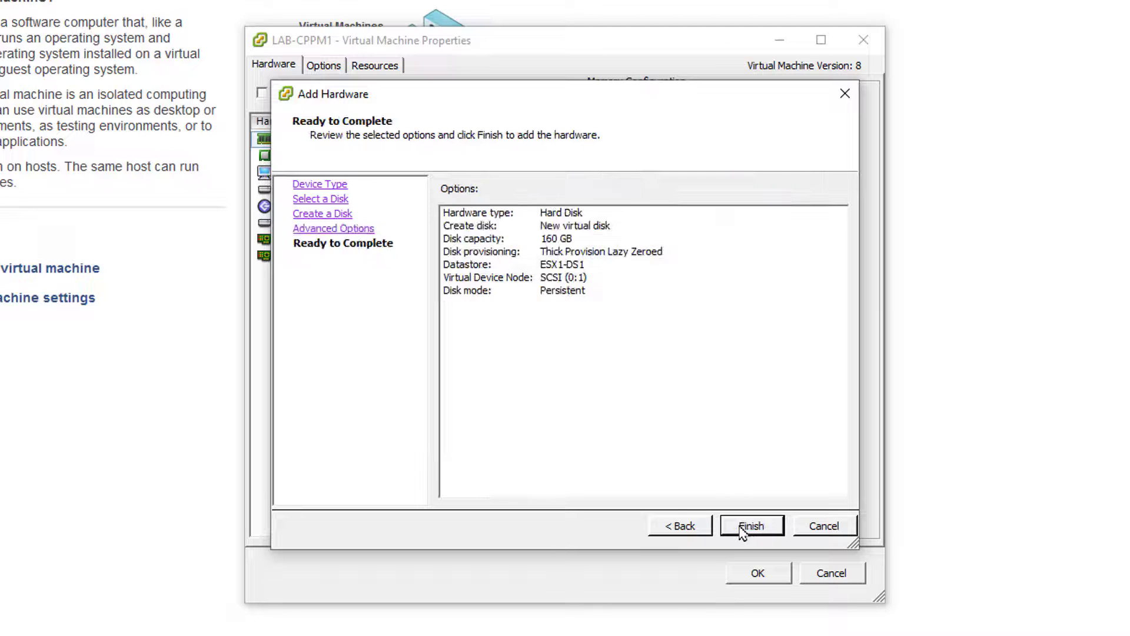
click(751, 526)
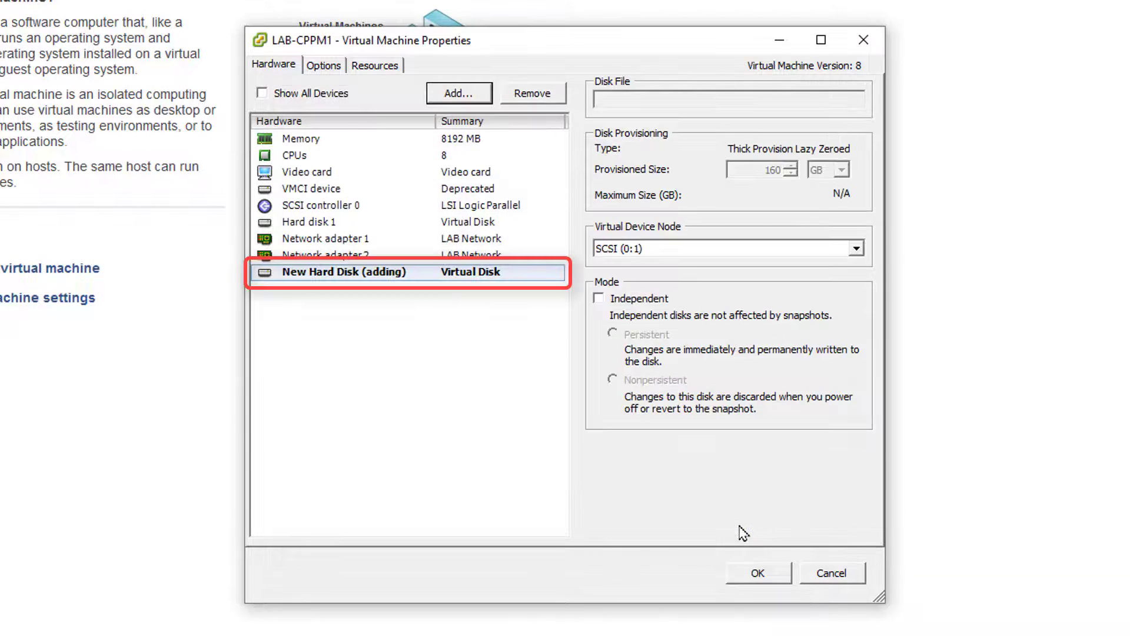
click(775, 574)
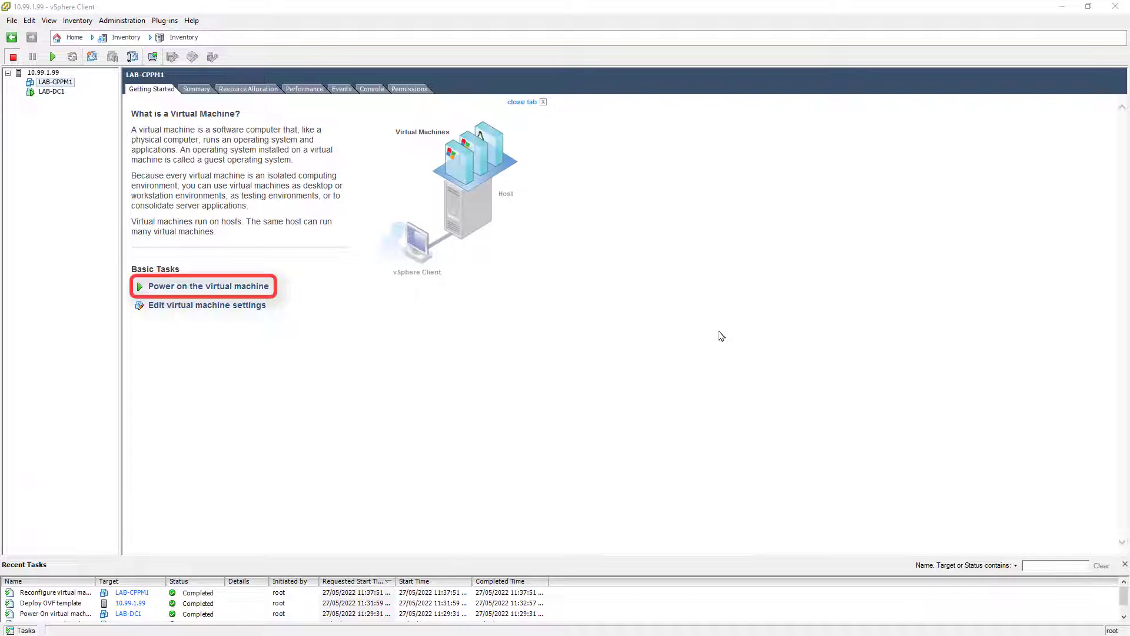
Step: Power on LAB-CPPM1 and install it in the console as type 1 (CLABV) with local data encryption
click(235, 287)
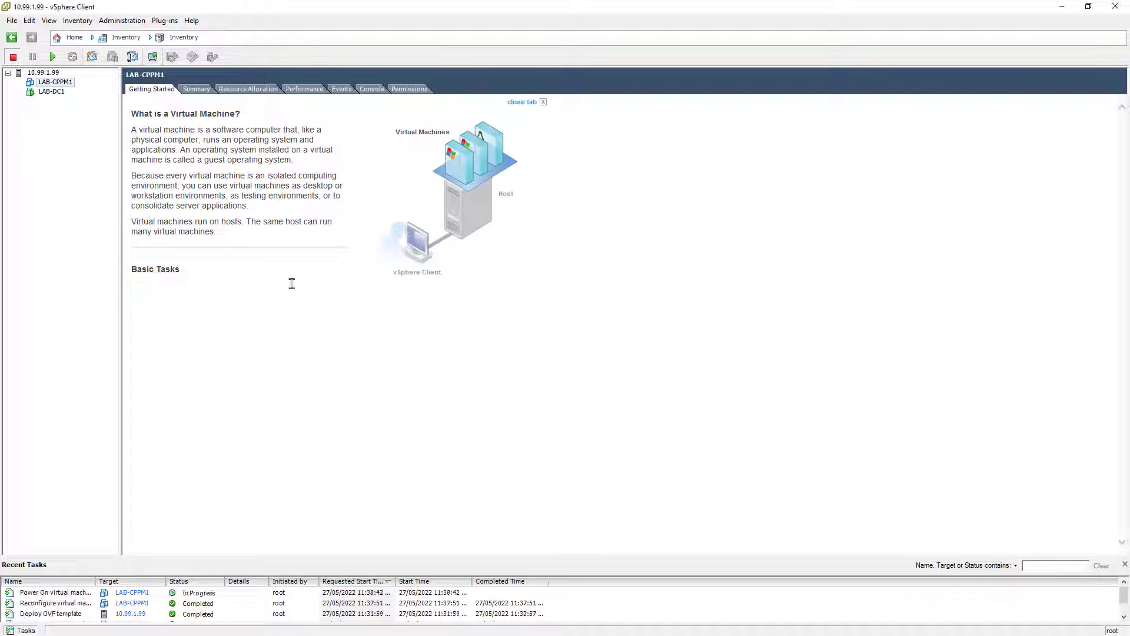
click(372, 90)
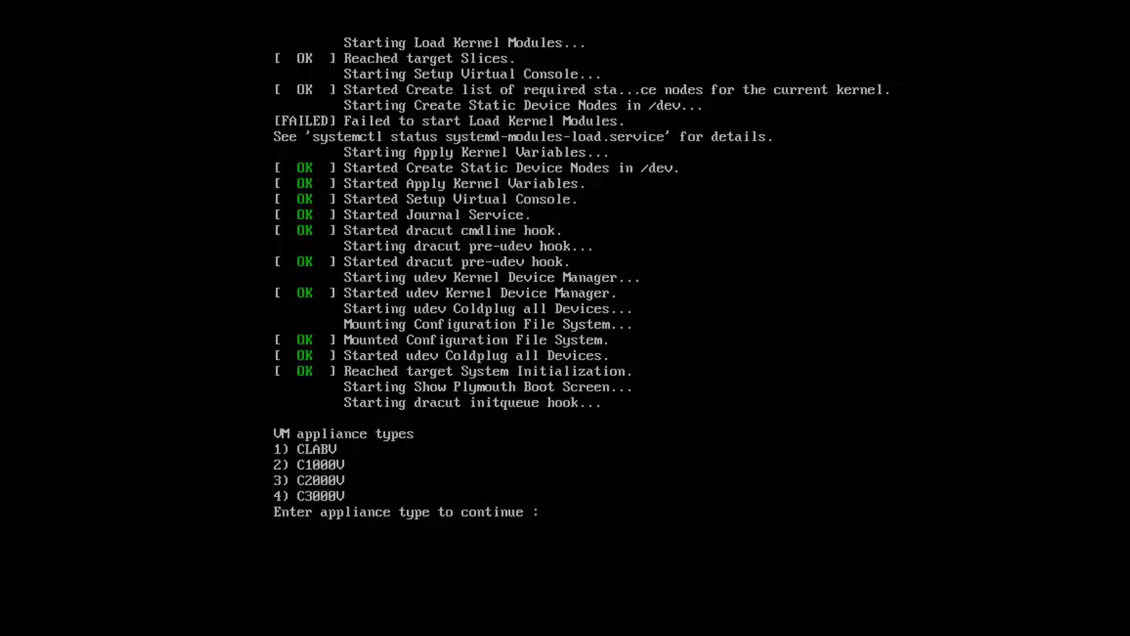
text(1)
key(Return)
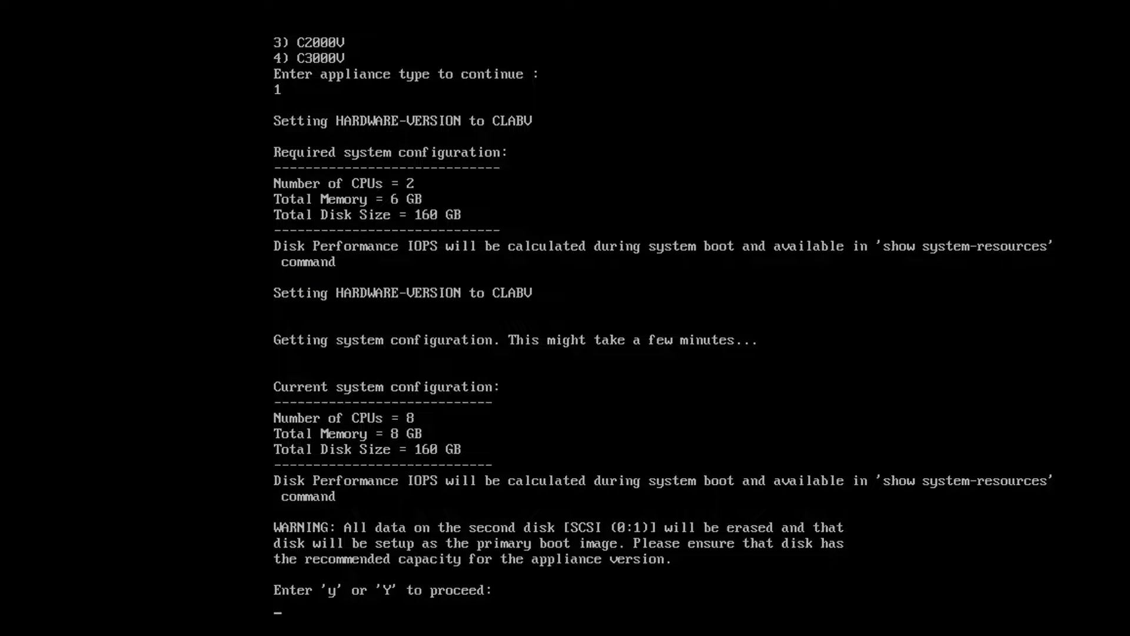
text(y)
key(Return)
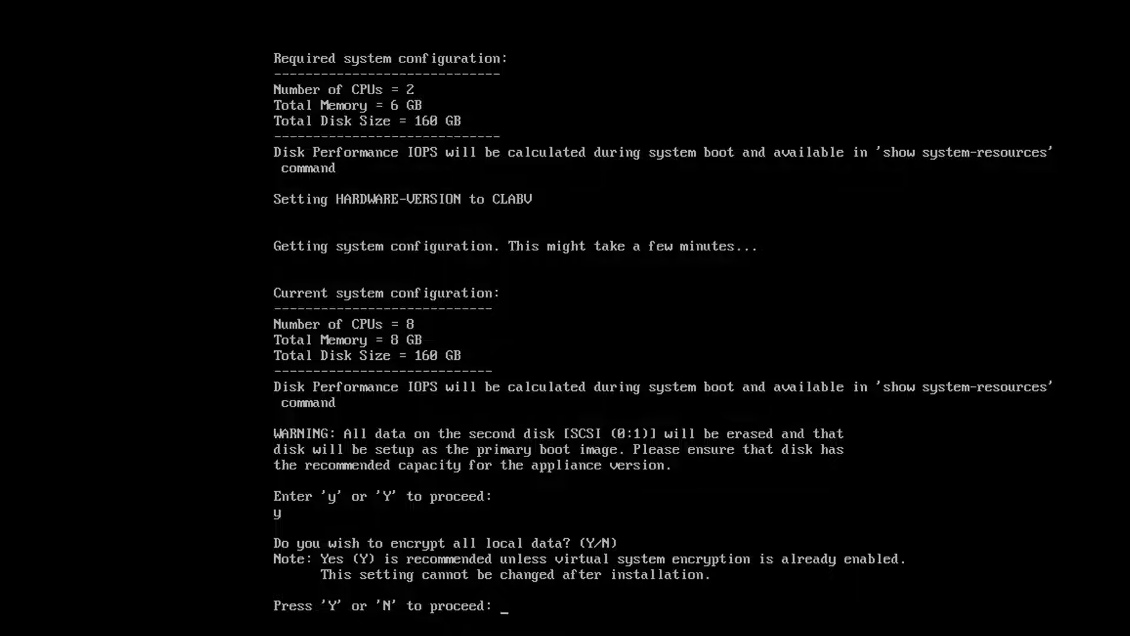
text(y)
key(Return)
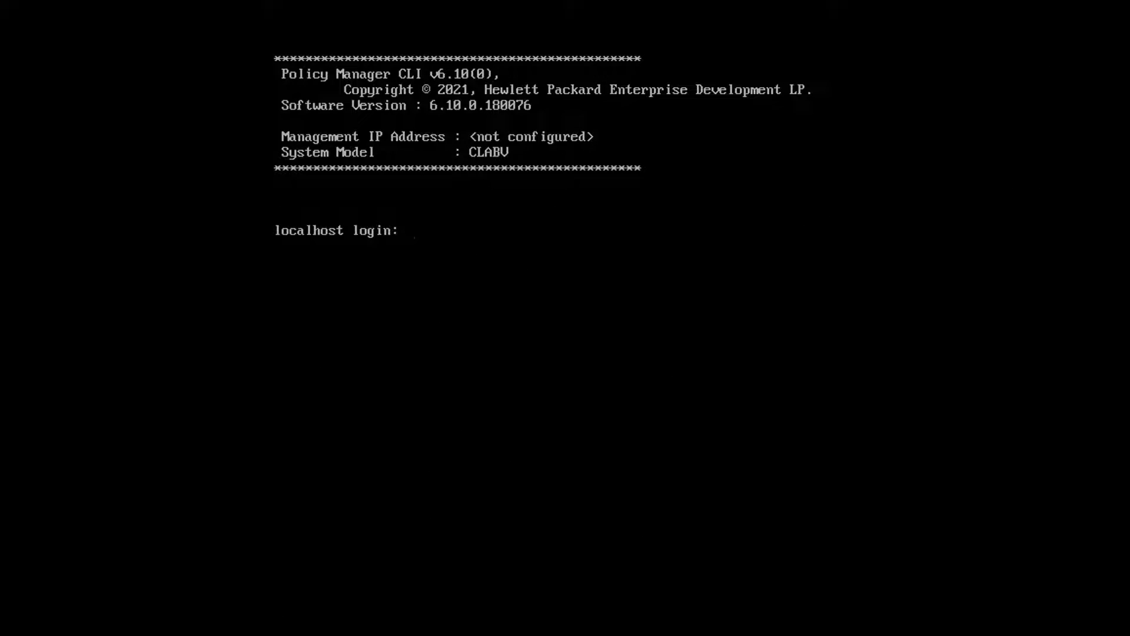
Step: Log in as appadmin and set hostname cppm1, address 10.99.1.31/24 and gateway 10.99.1.1
text(appadmin)
key(Return)
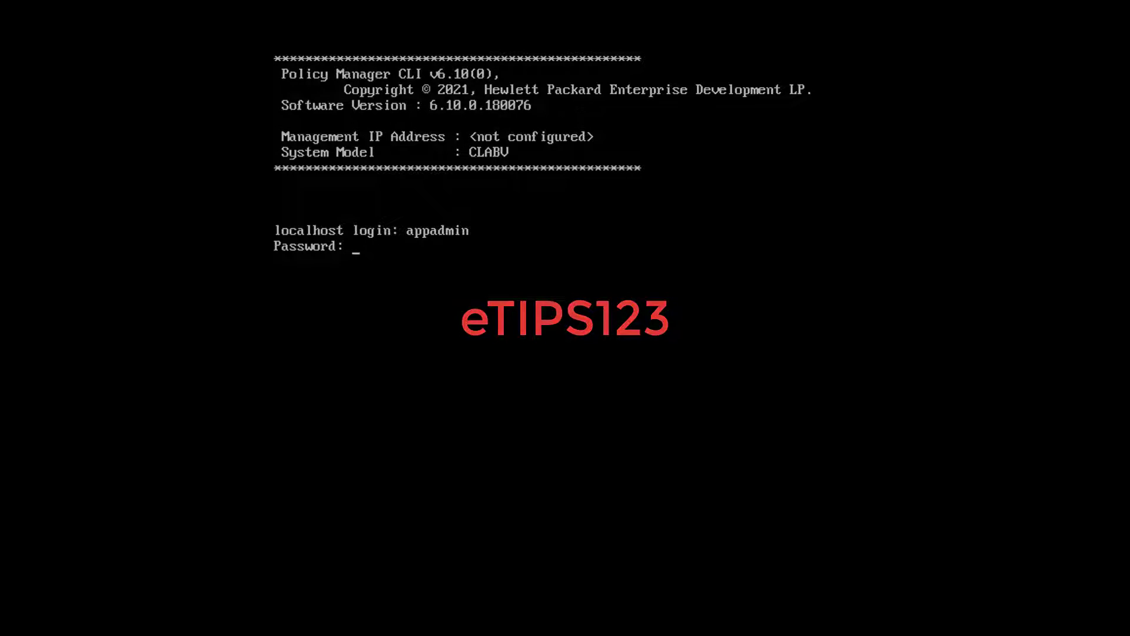
key(Return)
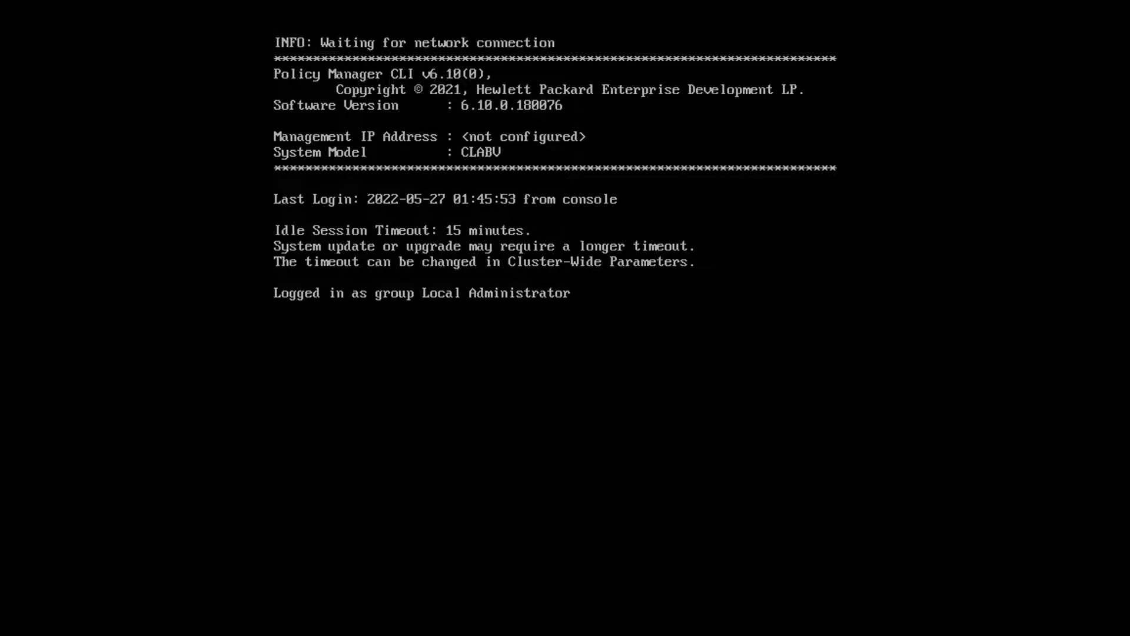
text(cp)
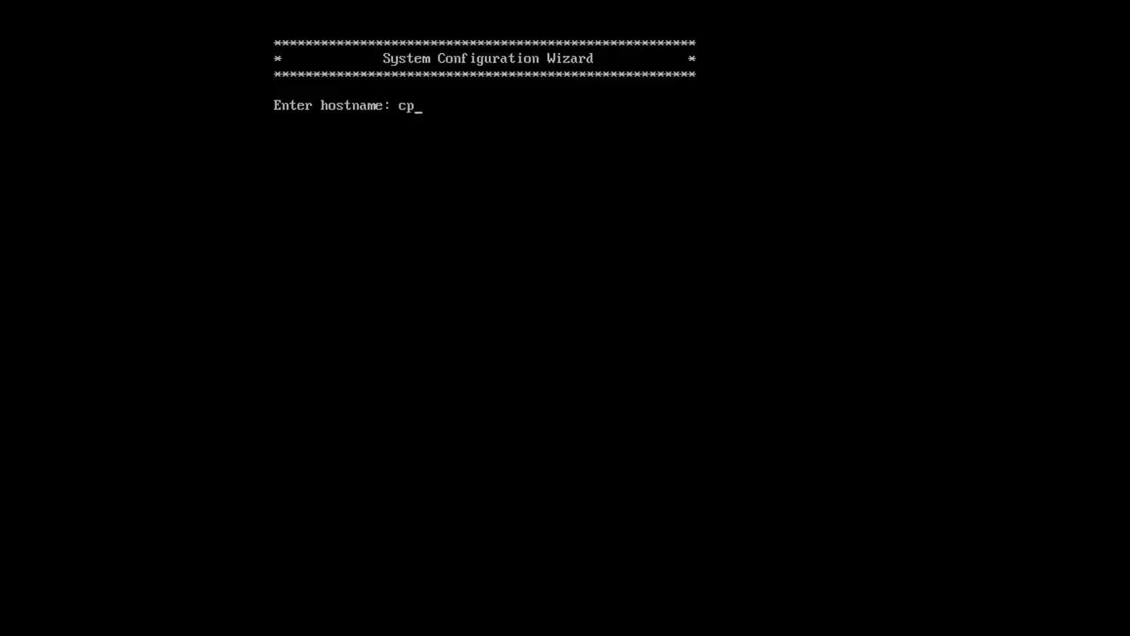
text(pm1)
key(Return)
text(10.99)
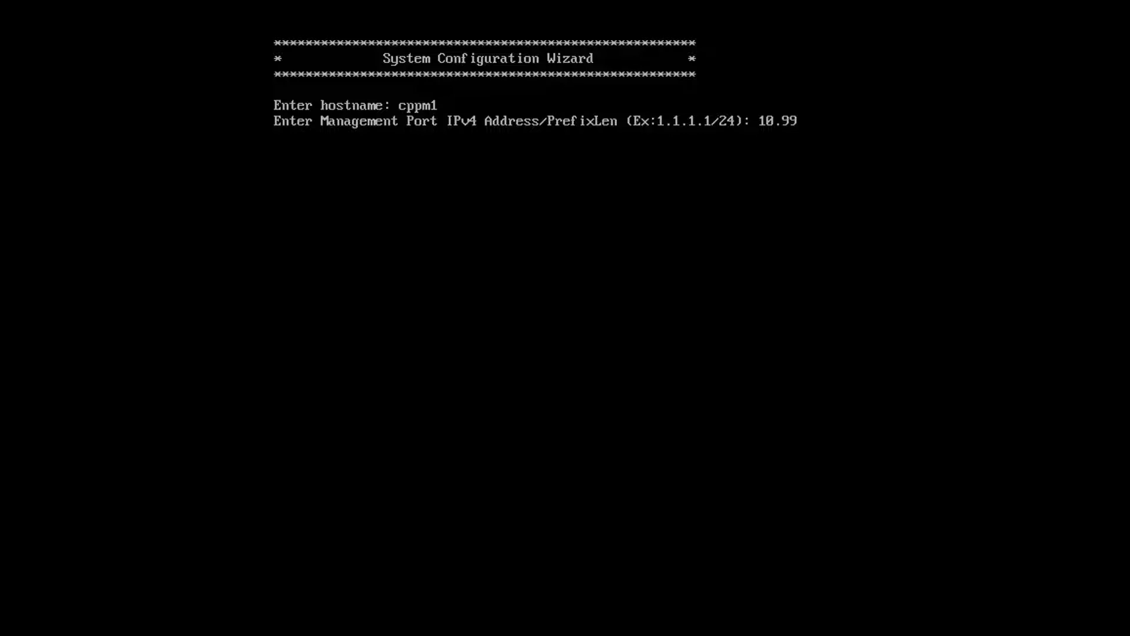
text(.1.31/24)
key(Return)
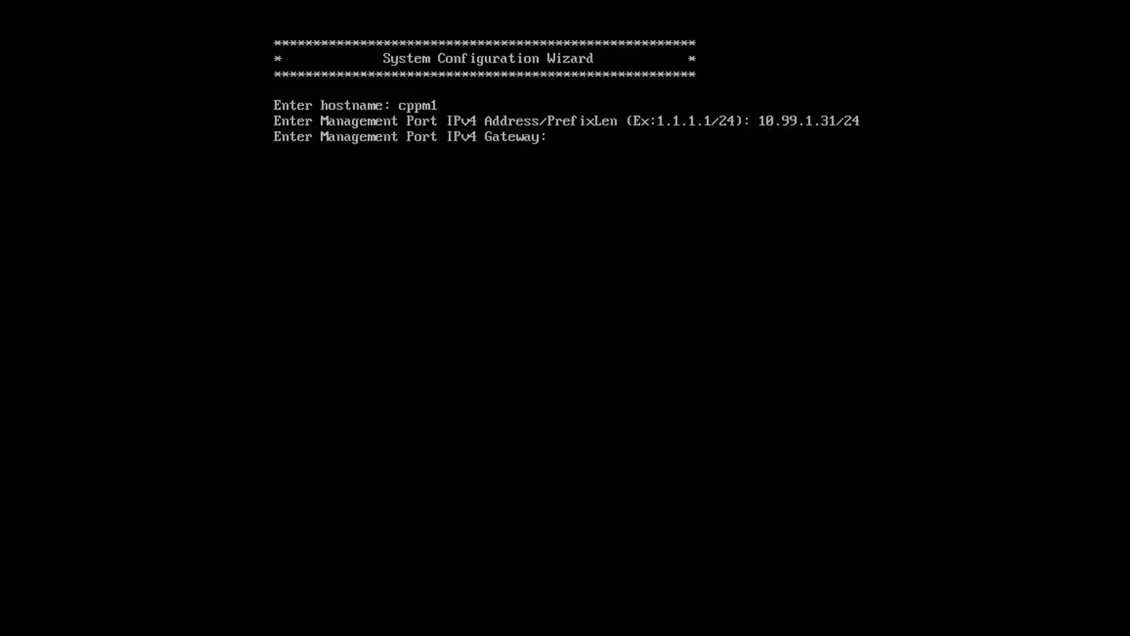
text(10.99.1.1)
key(Return)
Step: Skip IPv6, set DNS 10.99.1.21 and 10.254.1.1, decline SLAAC, and set the admin password
key(Return)
key(Return)
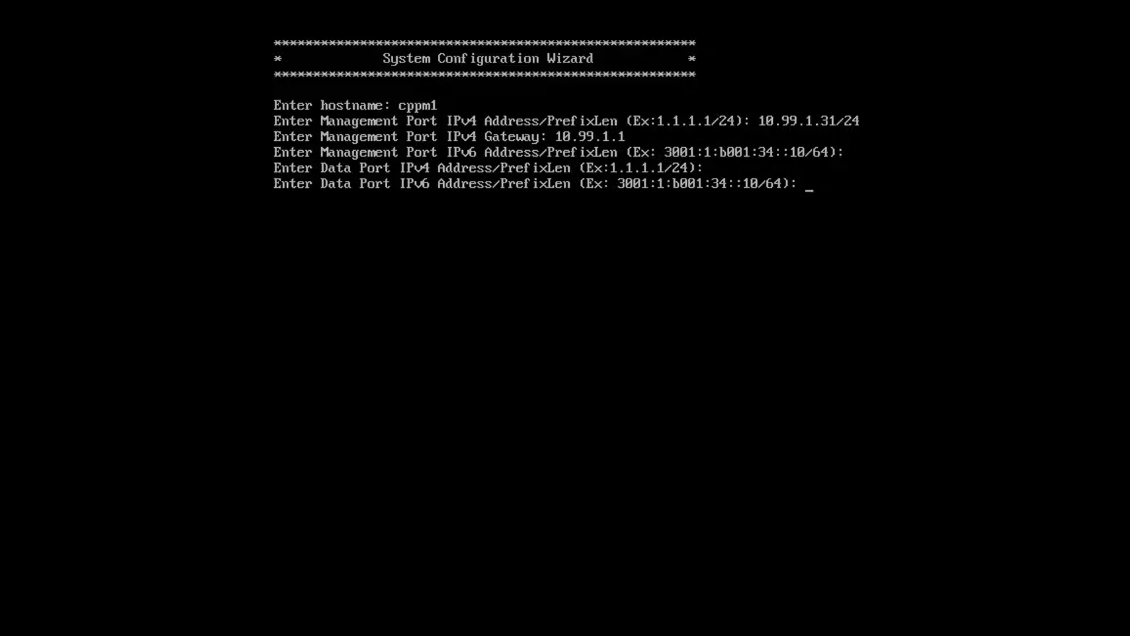
key(Return)
text(10.99.1.21)
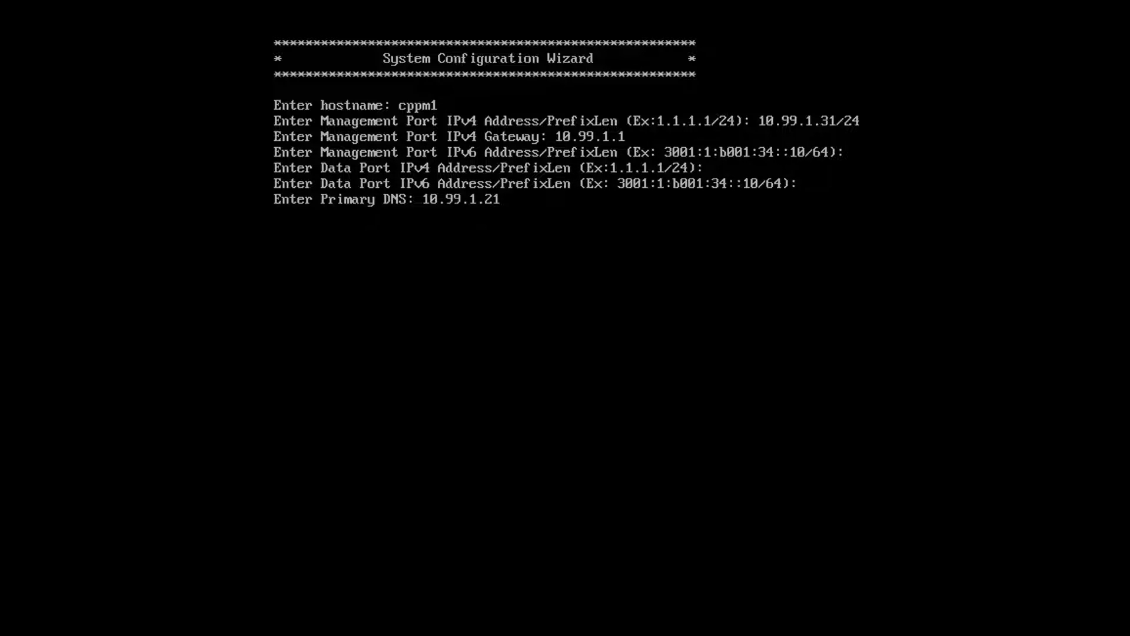
key(Return)
text(10.254.1.1)
key(Return)
text(n)
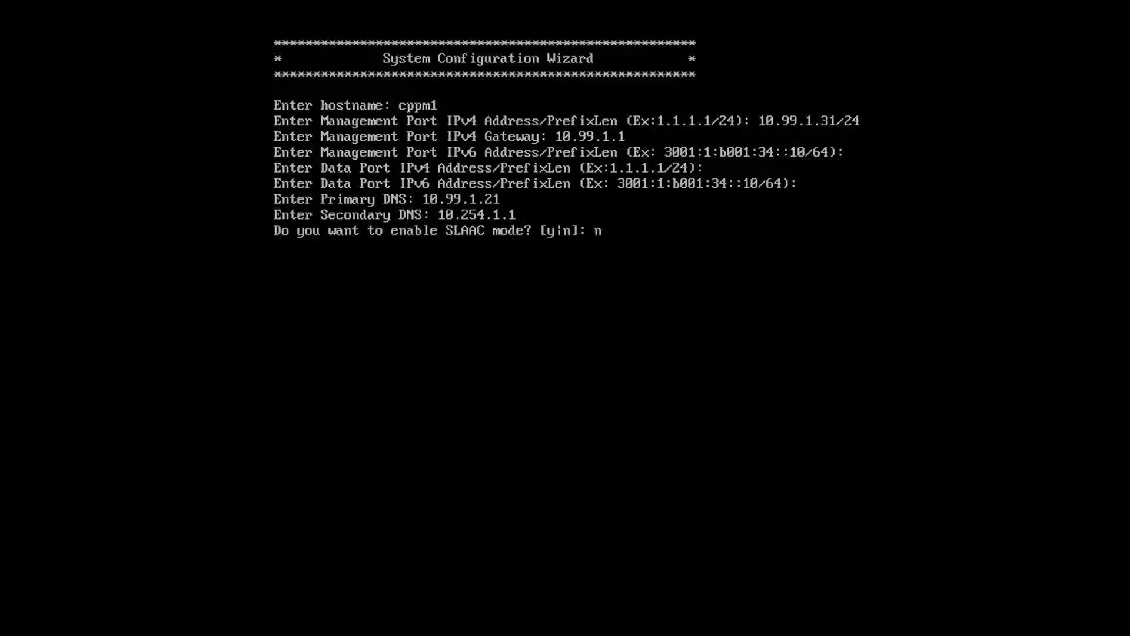
key(Return)
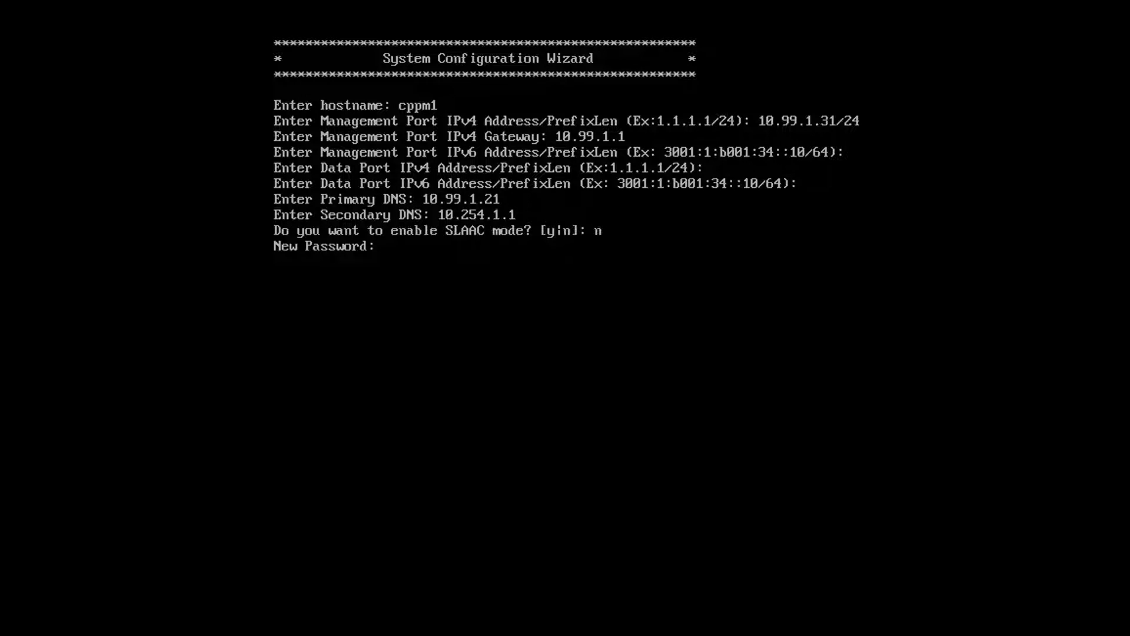
key(Return)
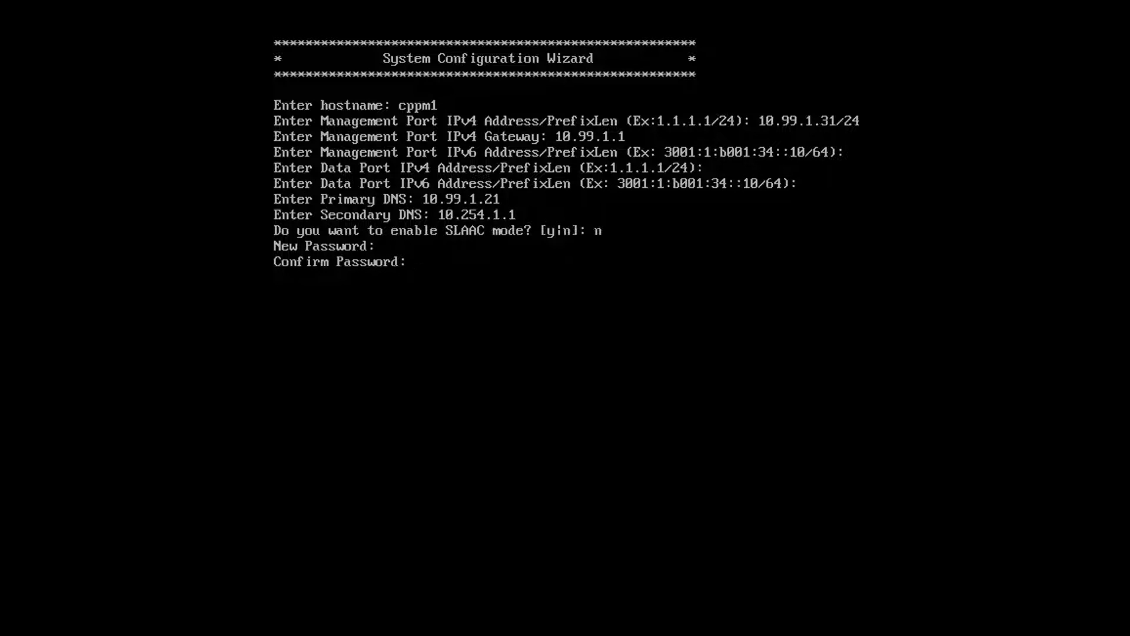
key(Return)
Step: Set date and time from NTP servers 0.au.pool.ntp.org and 1.au.pool.ntp.org
text(y)
key(Return)
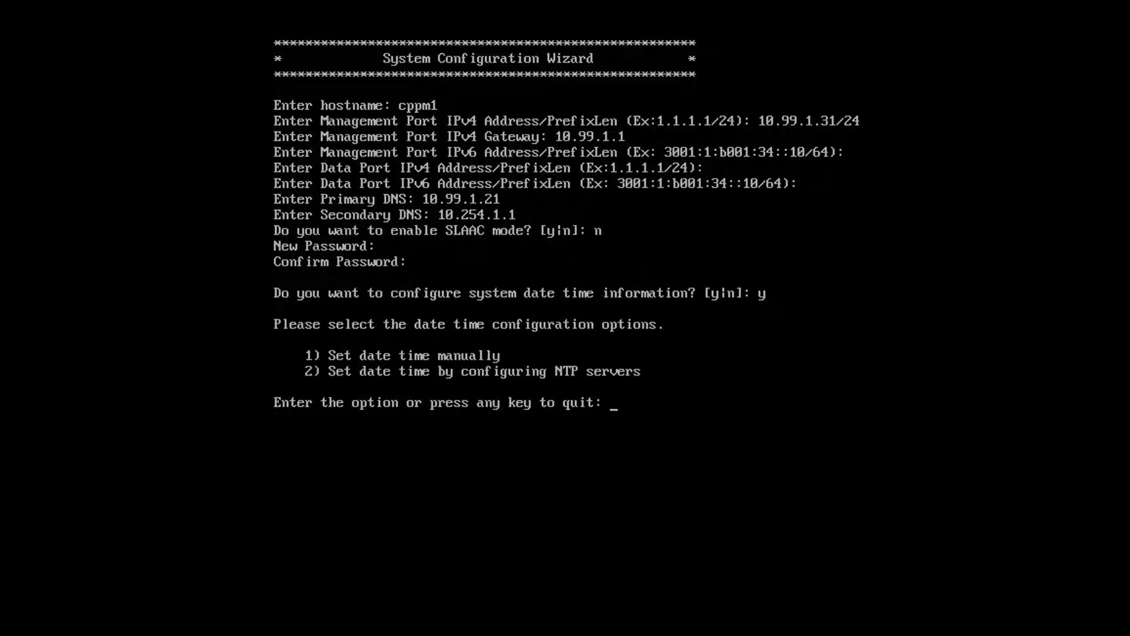
text(2)
key(Return)
text(0.au.pool.ntp.org)
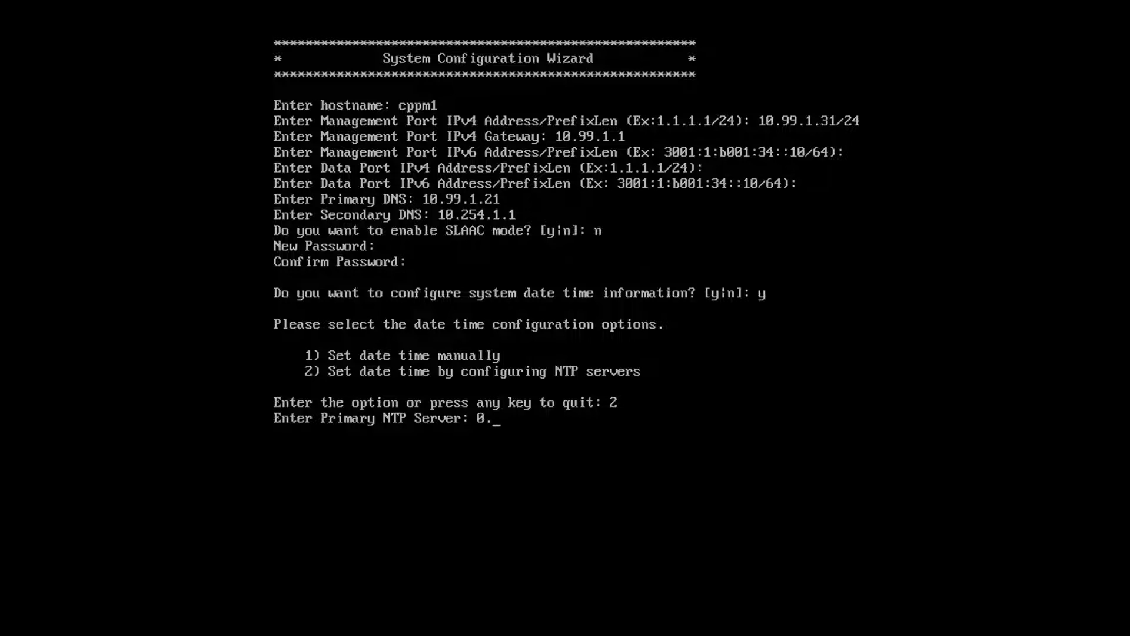
key(Return)
text(1.au.pool.ntp.org)
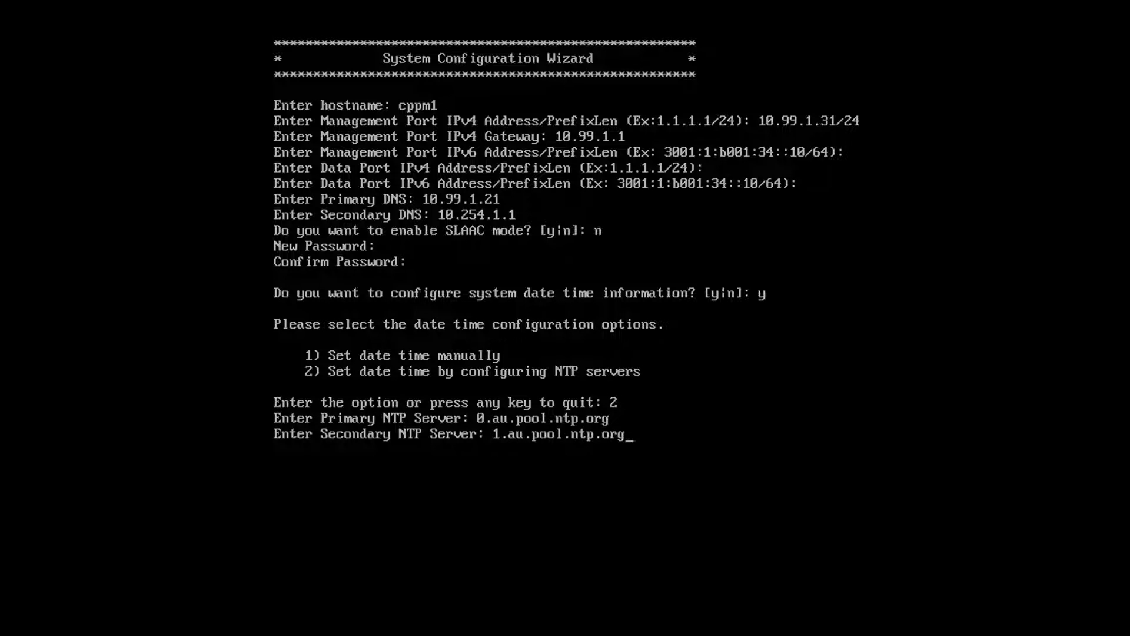
key(Return)
Step: Set the timezone to Australia, New South Wales (choices 7, 5, 1) and decline FIPS mode
text(y)
key(Return)
text(7)
key(Return)
text(5)
key(Return)
text(y)
key(Return)
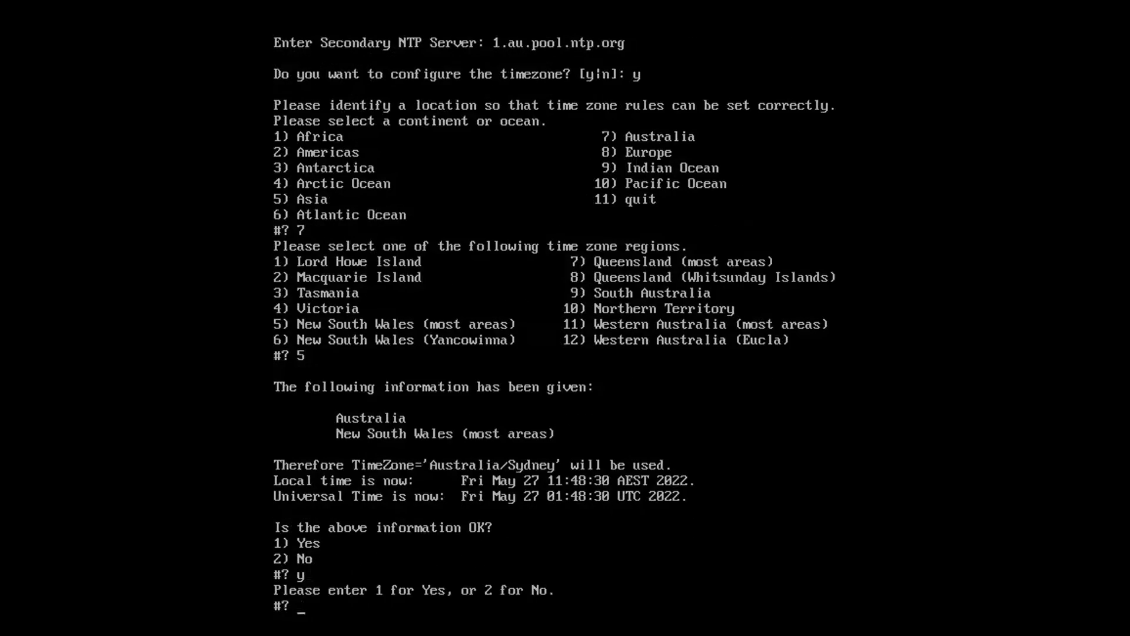
text(1)
key(Return)
text(n)
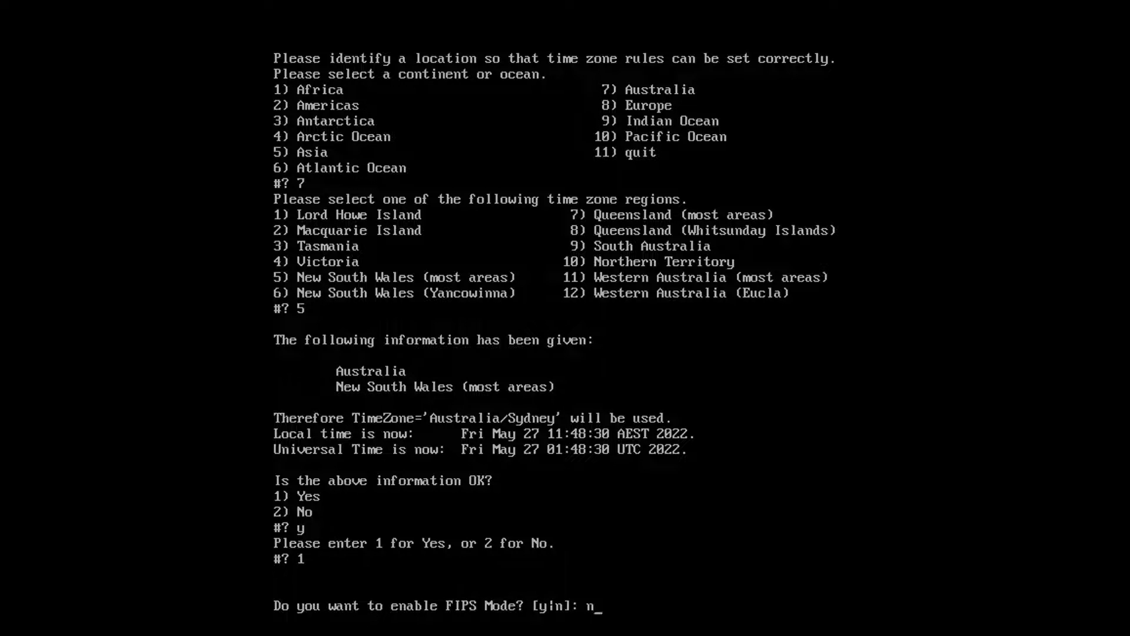
key(Return)
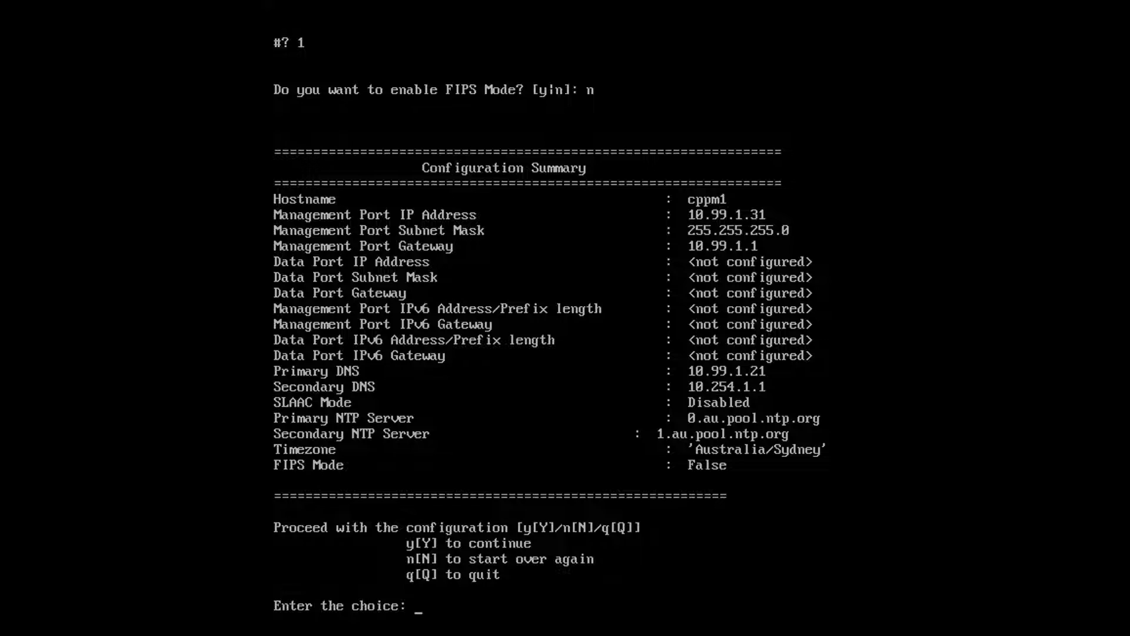
Step: Confirm the configuration summary with y so cppm1's network settings are applied
text(y)
key(Return)
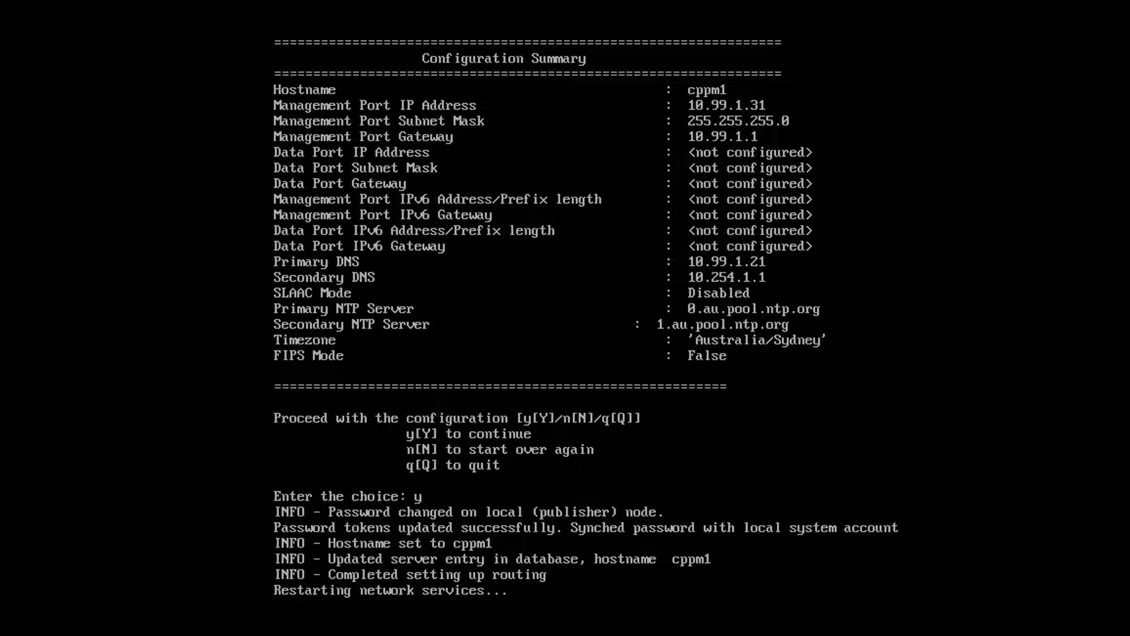
key(Escape)
key(Tab)
key(Escape)
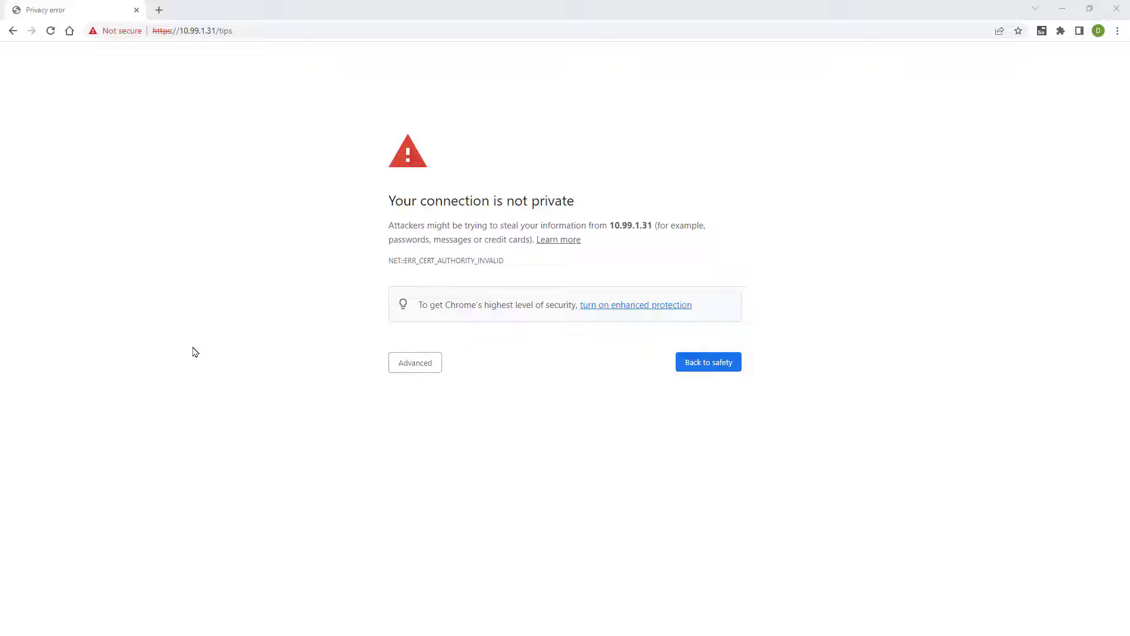
Step: Proceed past the certificate warning and copy the Clearpass Trial Platform activation key from the licence portal
click(414, 363)
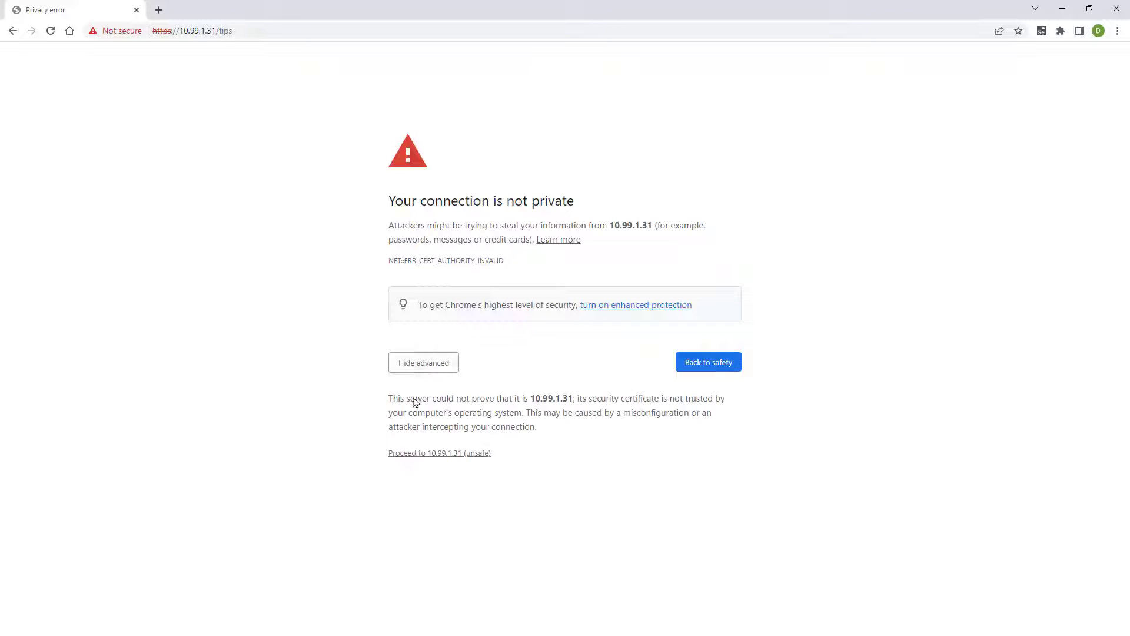
click(415, 454)
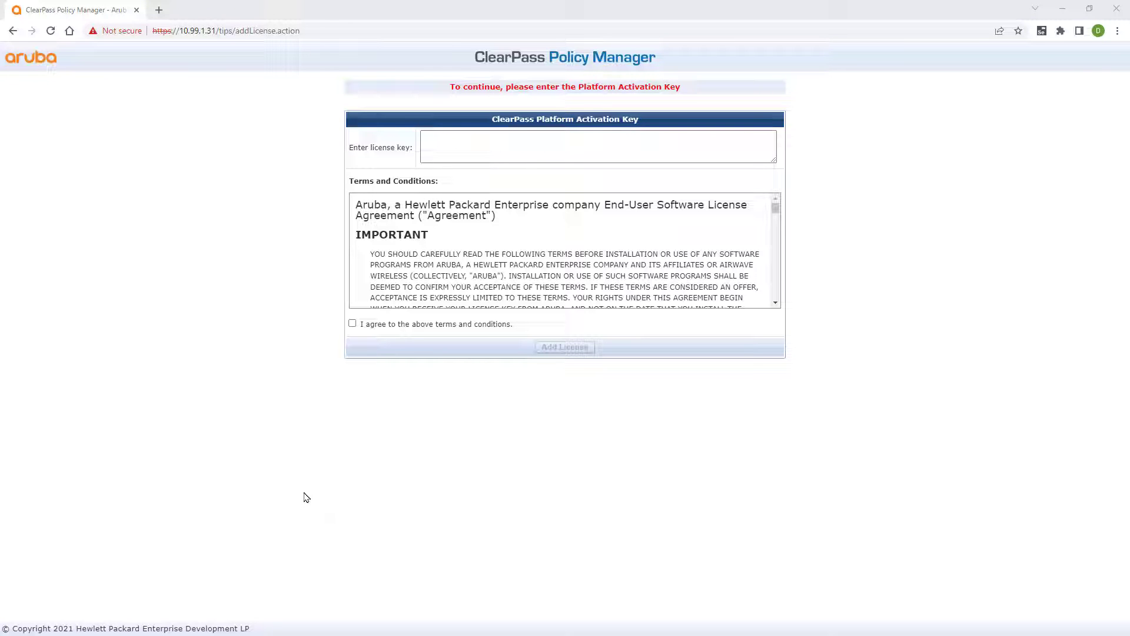
key(alt+Tab)
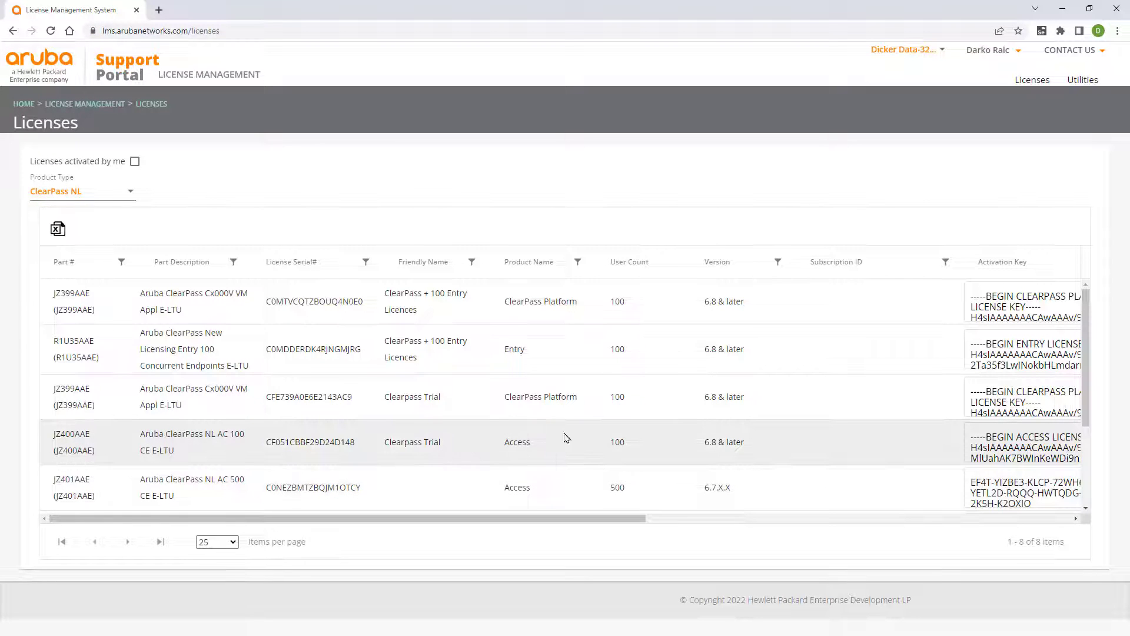
click(966, 416)
key(ctrl+a)
key(ctrl+c)
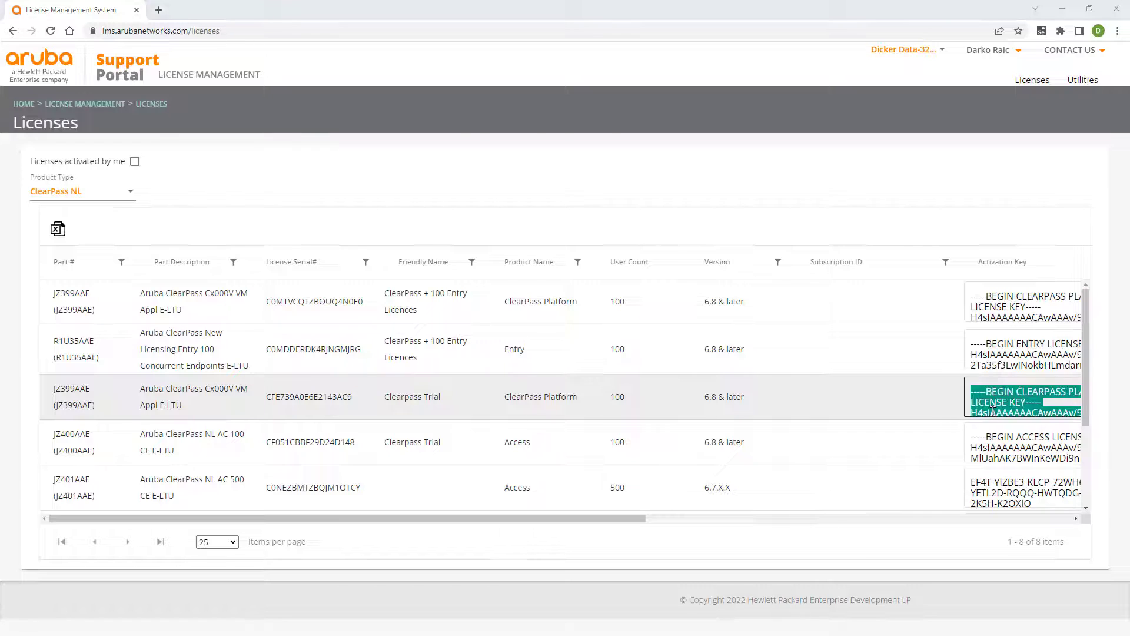
Step: Paste the key into the licence field, agree to the terms, and add the licence
key(alt+Tab)
key(ctrl+v)
click(352, 323)
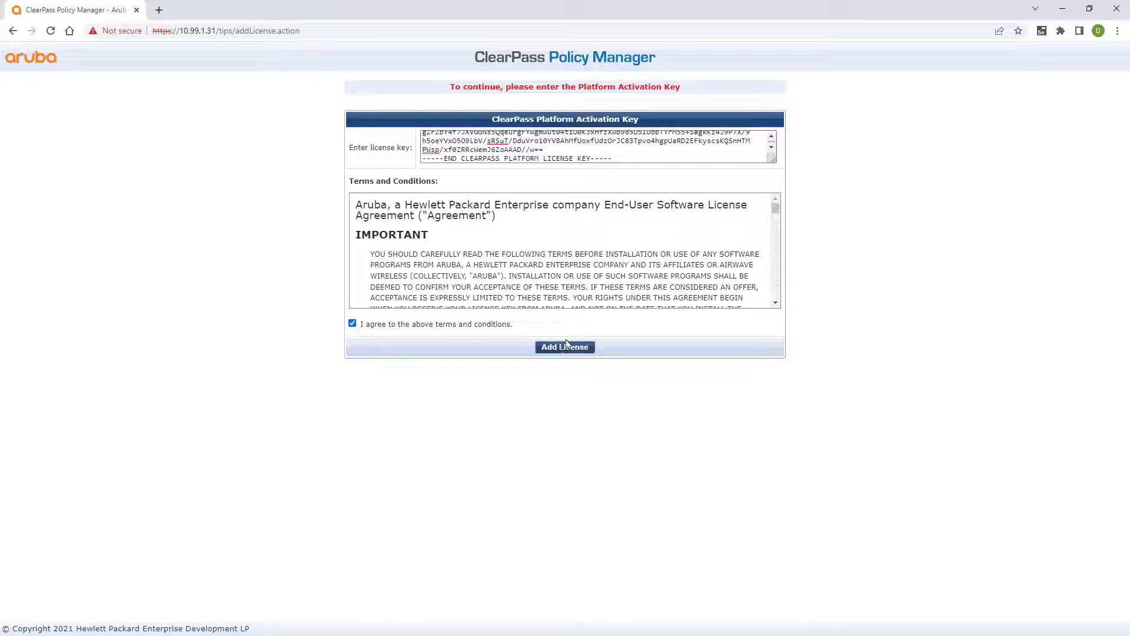
click(568, 346)
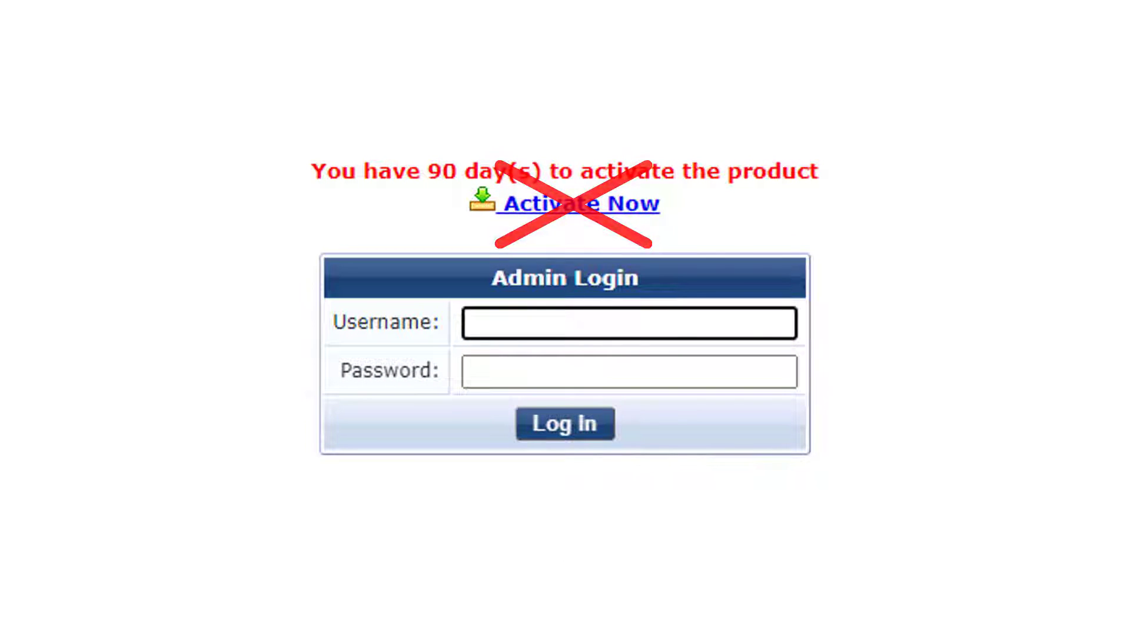
Step: Log in as admin and go to Administration > Agents and Software Updates > Software Updates
text(admin)
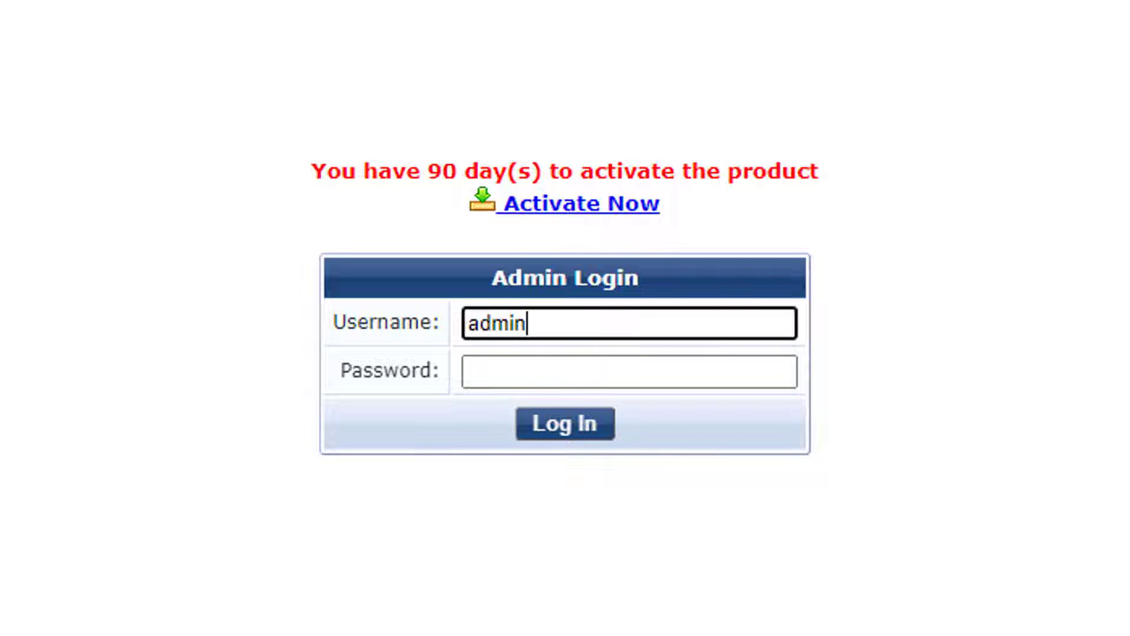
key(Tab)
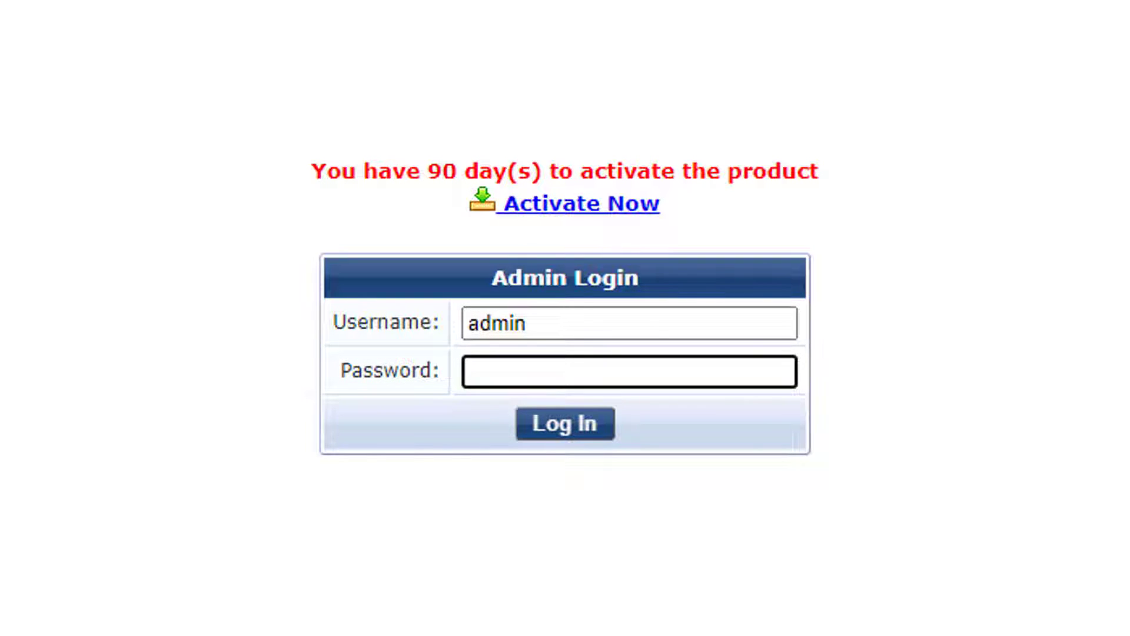
text(•••••••••)
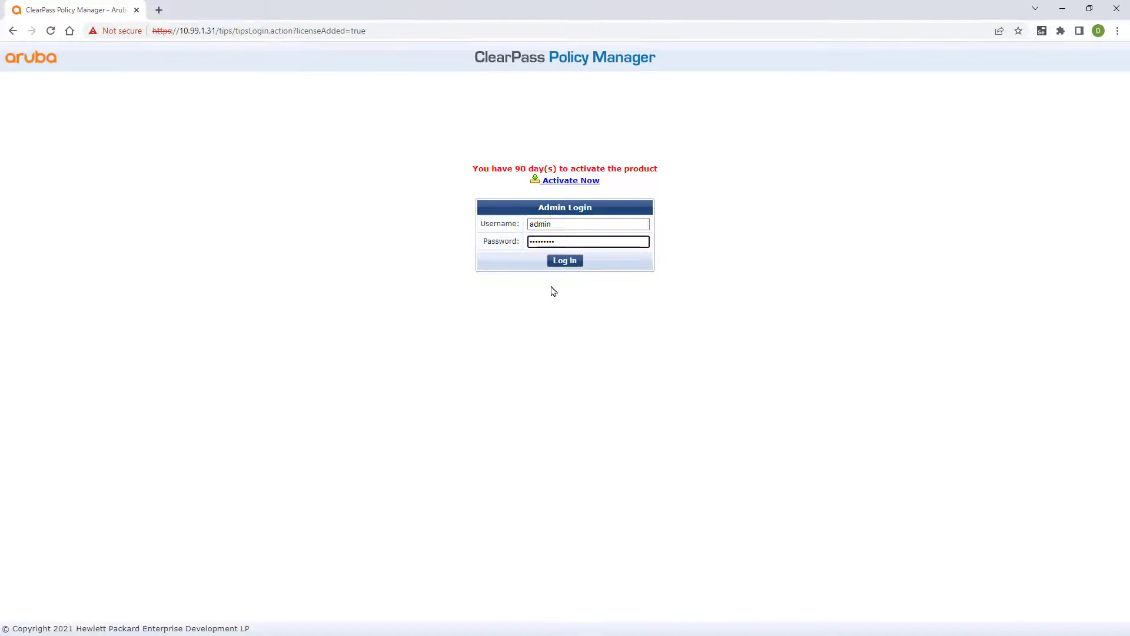
click(566, 260)
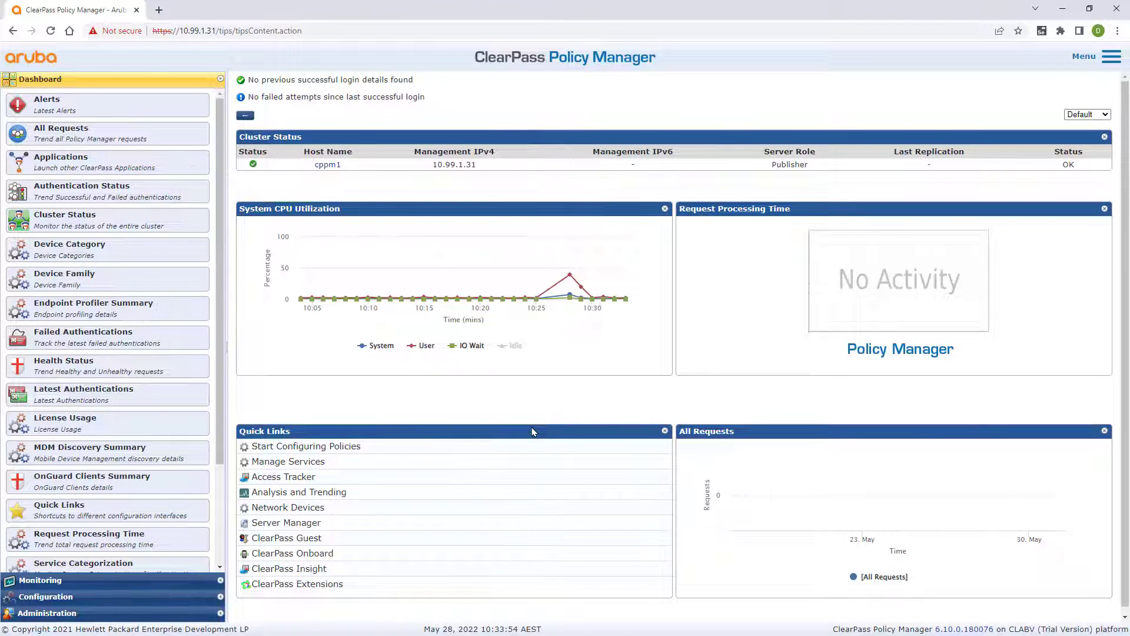
click(98, 615)
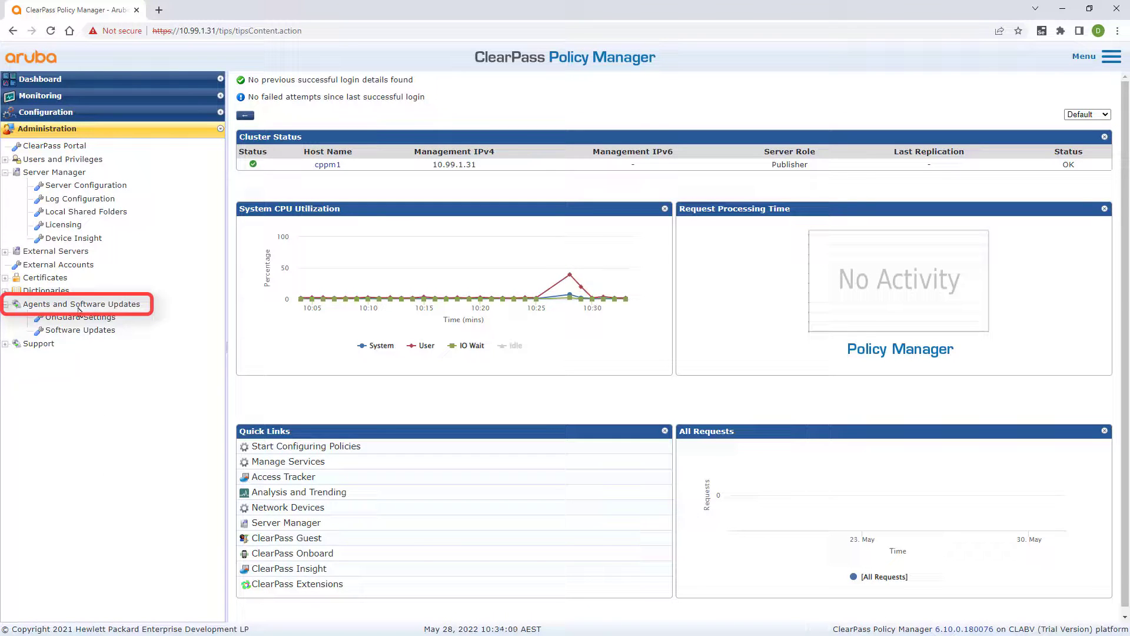
click(85, 330)
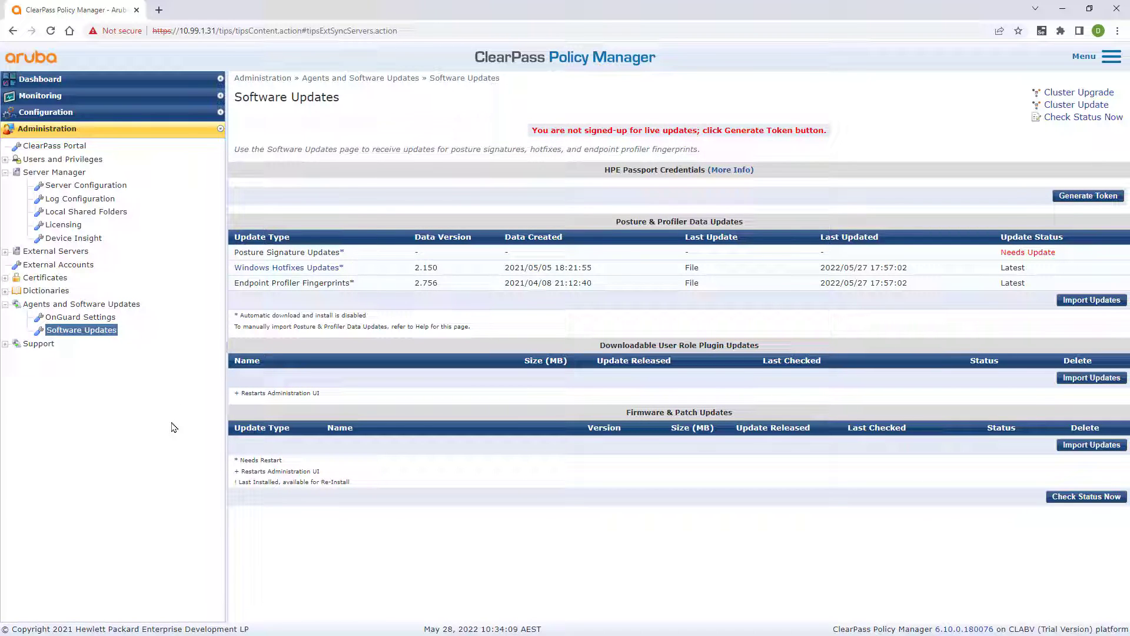
Step: Generate a live-update token and sign on with the Aruba support account
click(1088, 196)
click(485, 254)
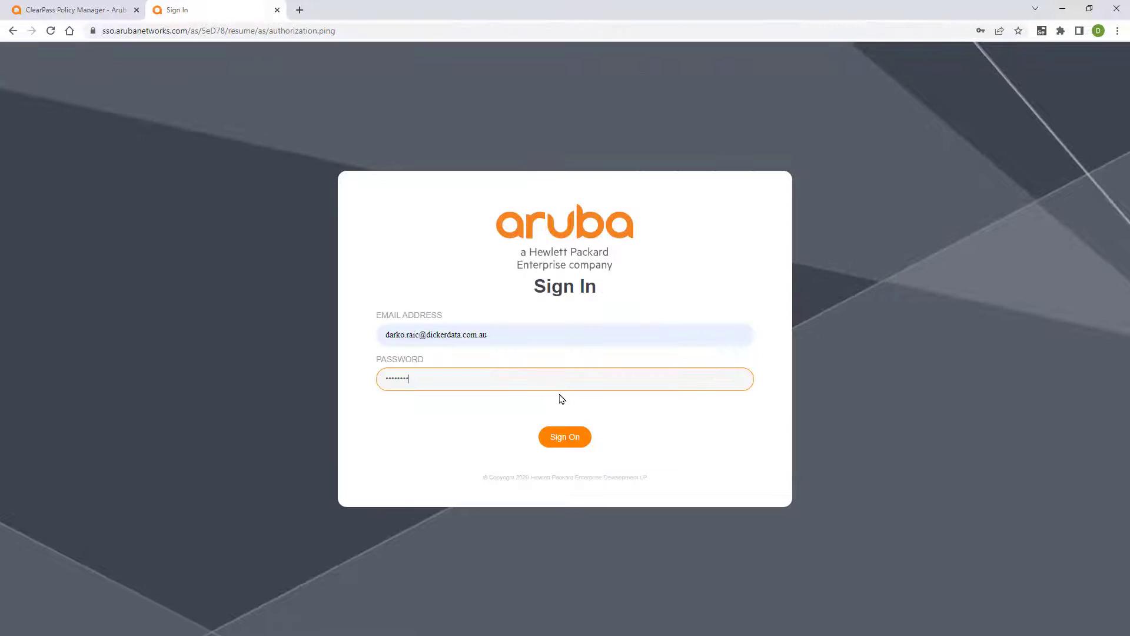
click(566, 437)
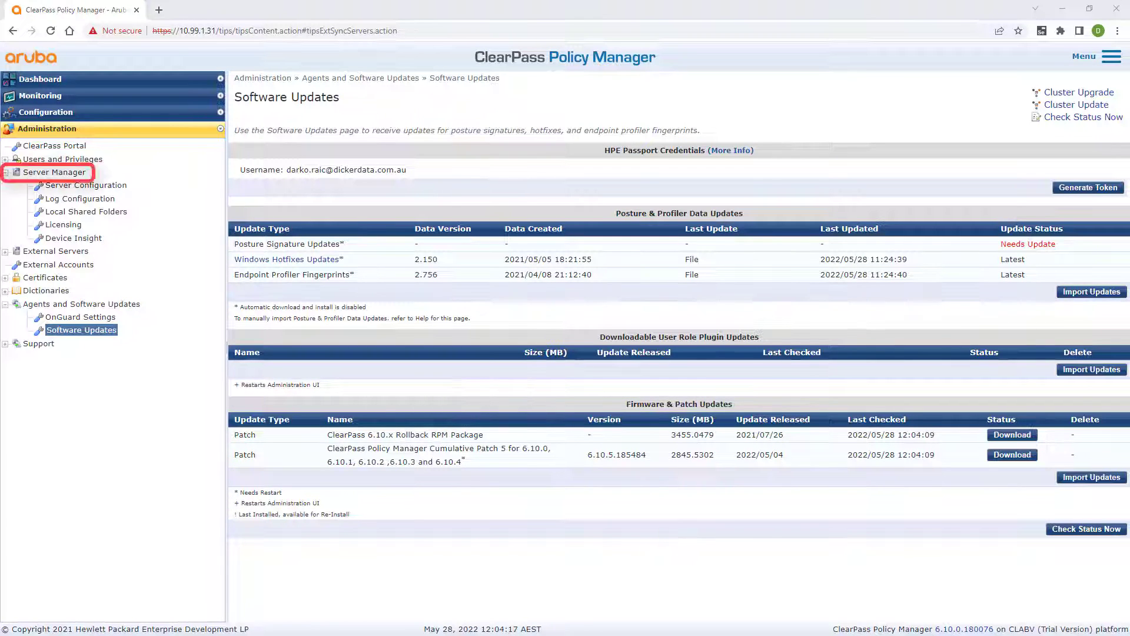
Step: Add the Access license key copied from LMS, accepting the terms, bringing the total to 100 Access licenses
click(67, 227)
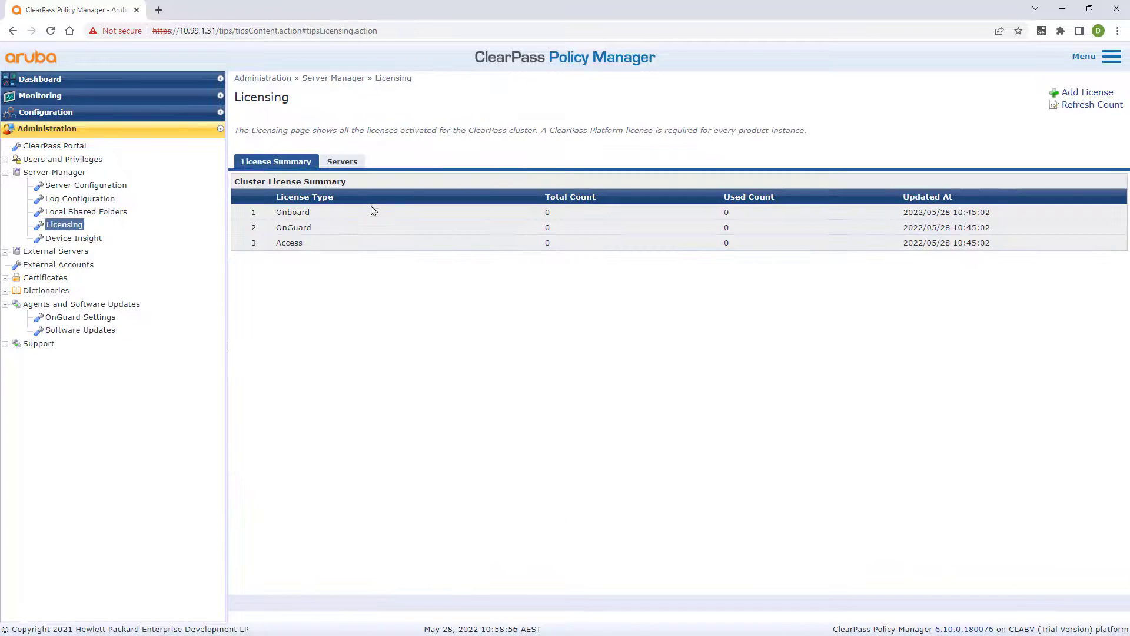
click(343, 161)
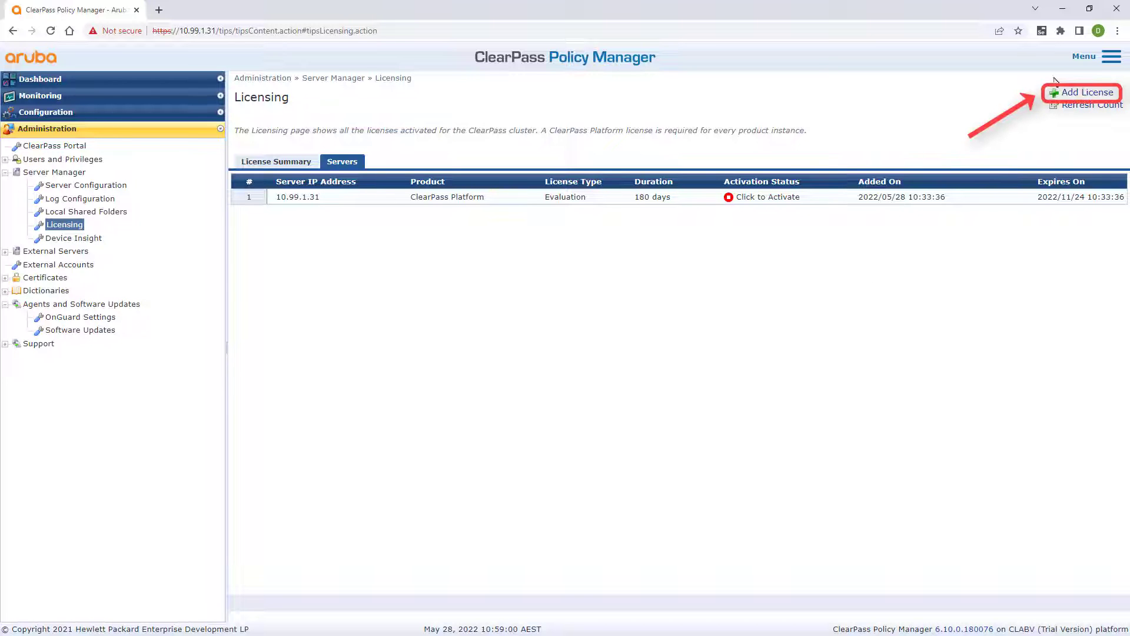
click(1083, 94)
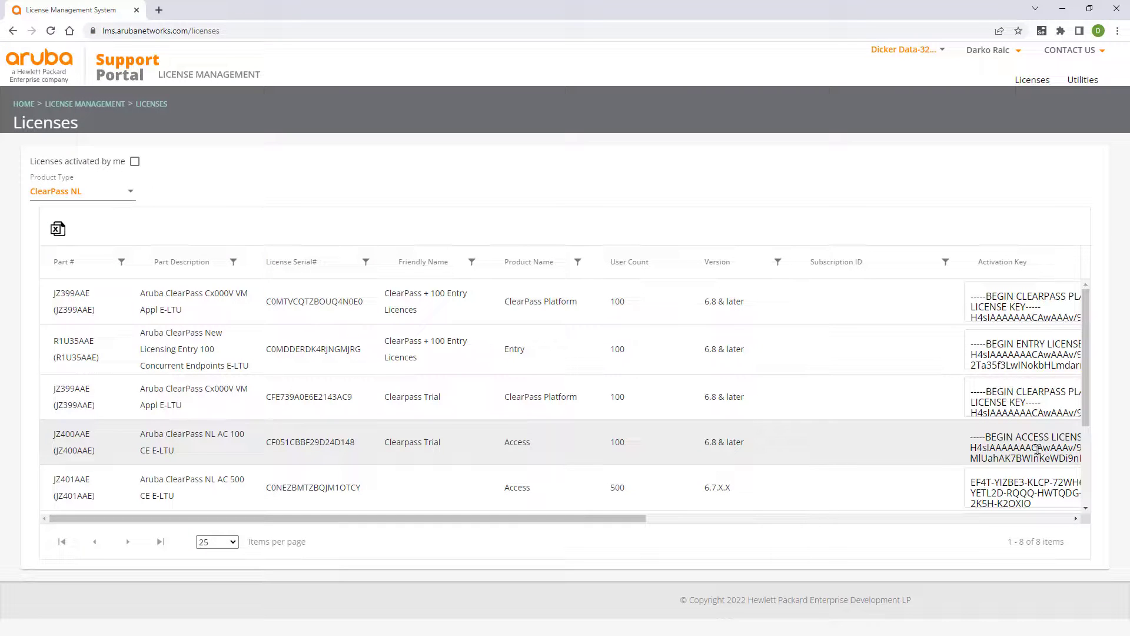
triple_click(1037, 449)
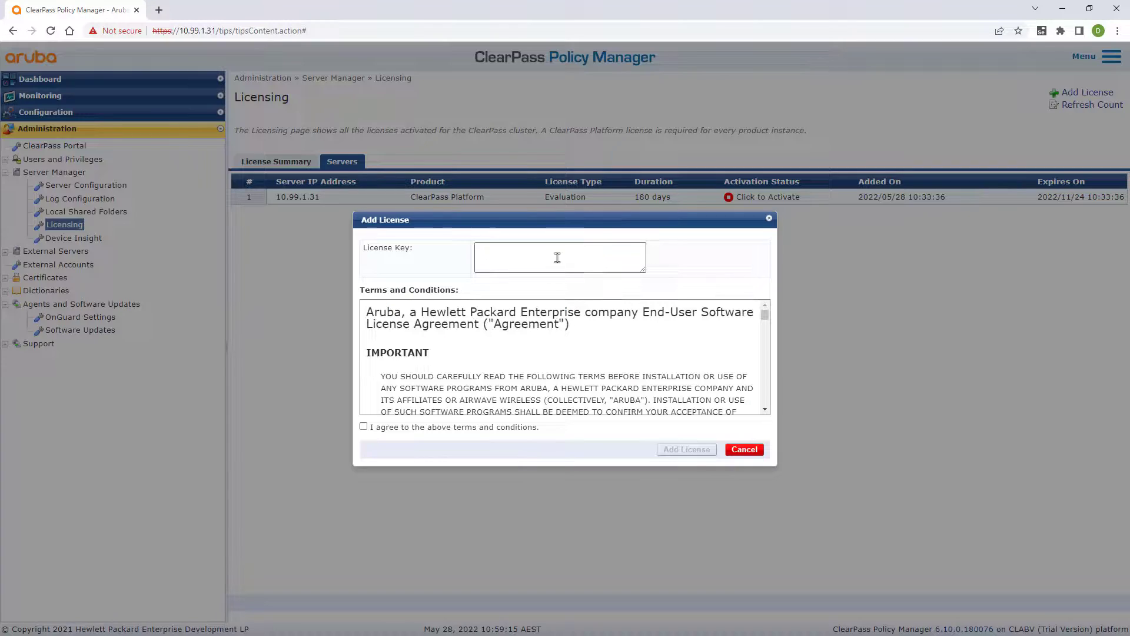
click(558, 257)
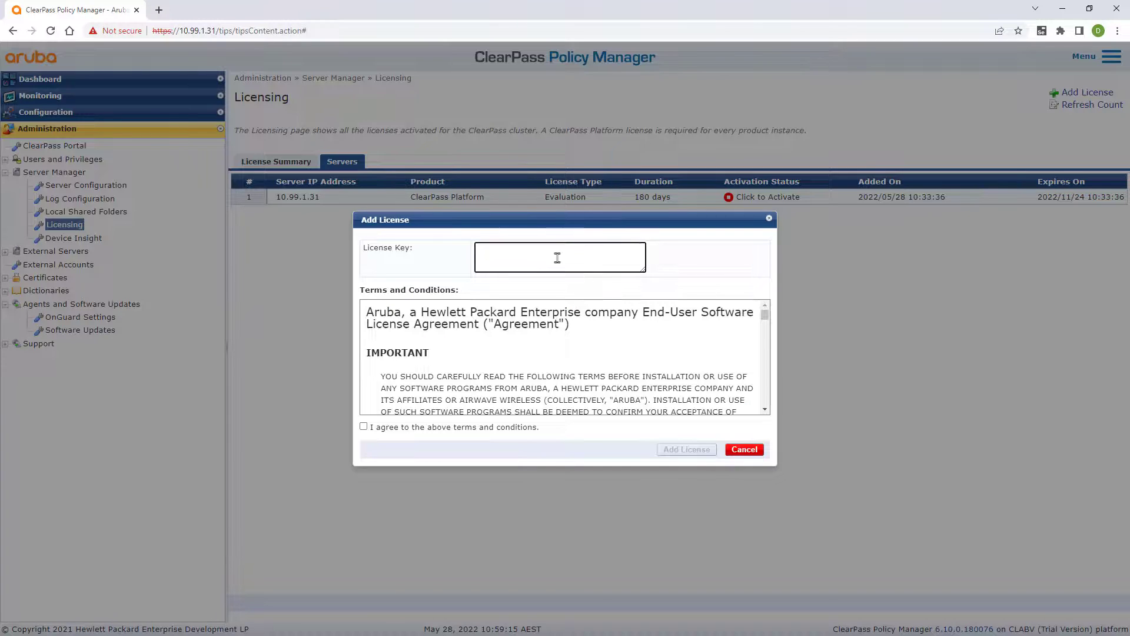
key(ctrl+v)
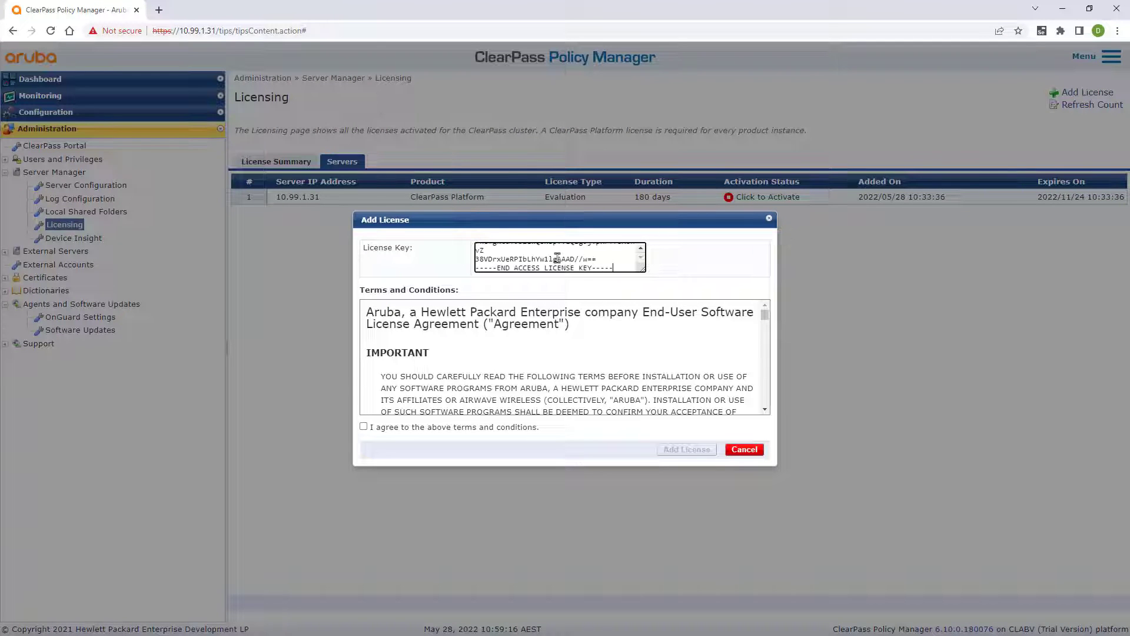
click(363, 428)
click(686, 450)
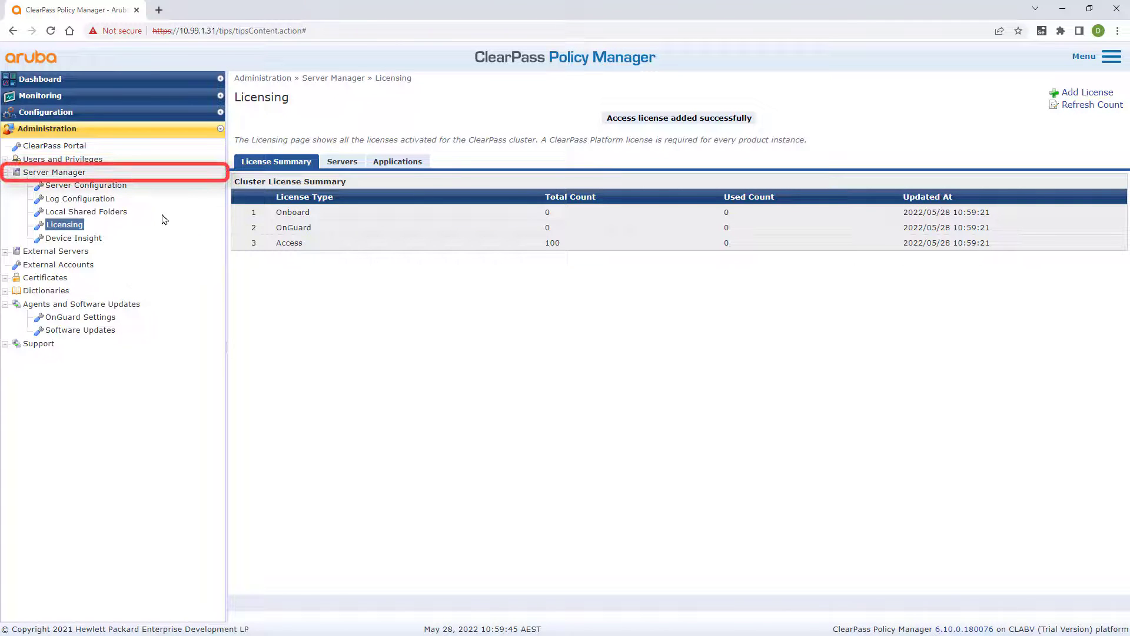
Step: Set cppm1's Radius server parameter Log Accounting Interim-Update Packets to TRUE and save it
click(121, 186)
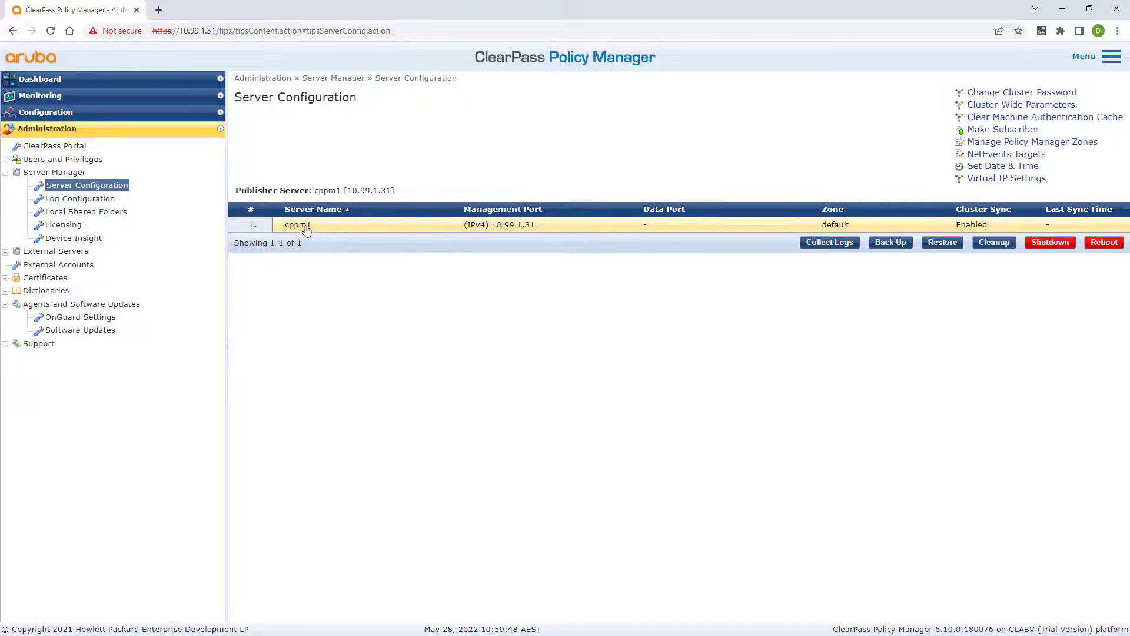
click(306, 230)
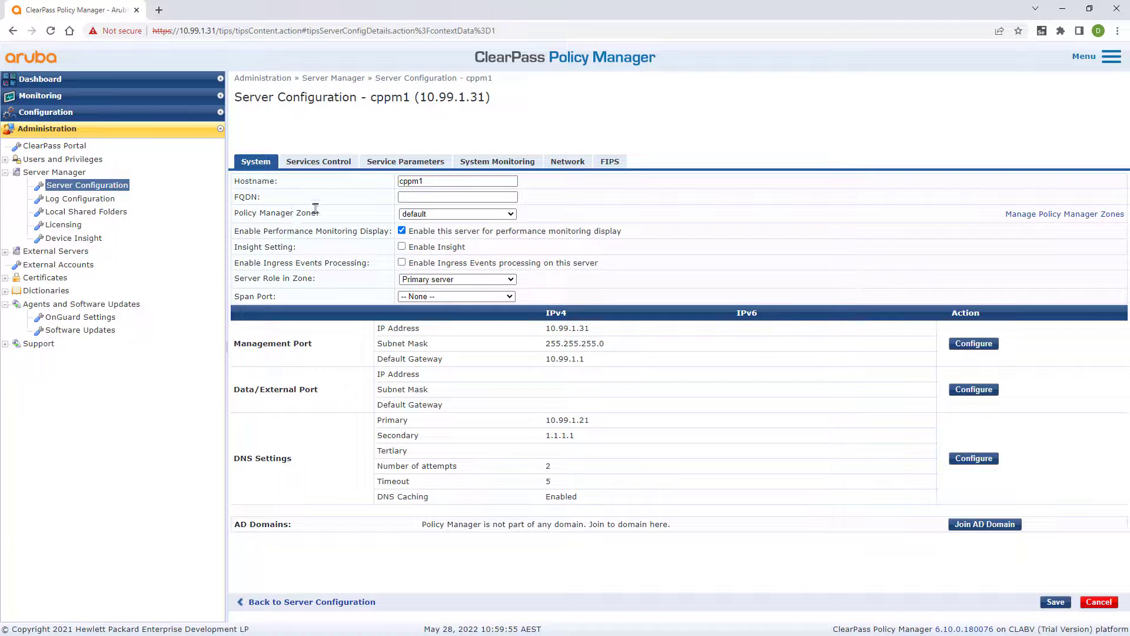
click(393, 167)
click(426, 184)
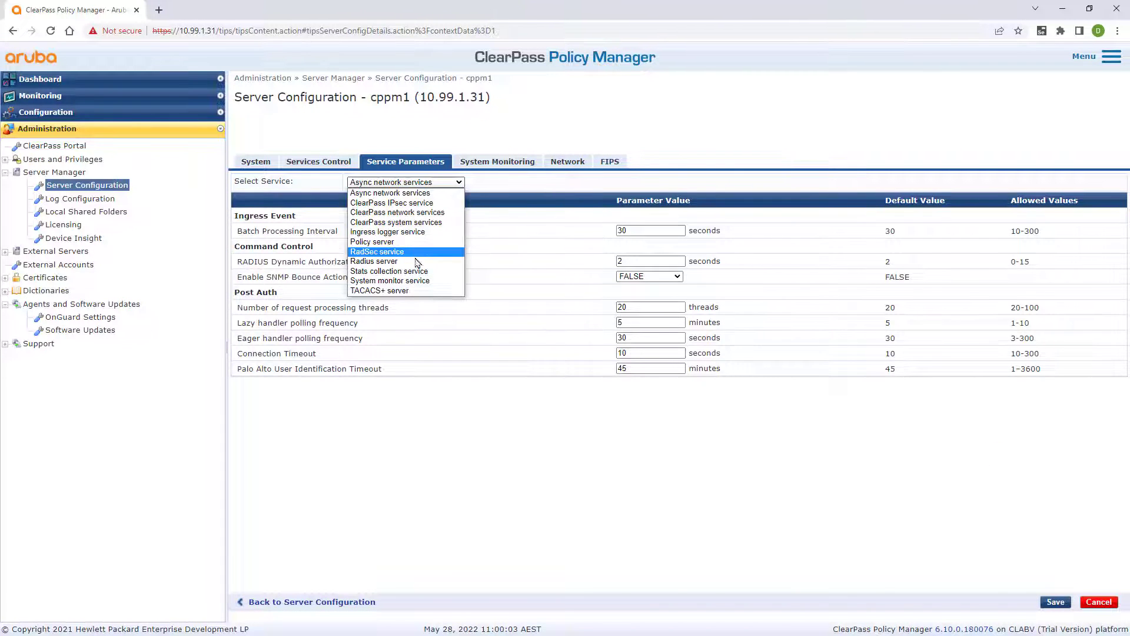
click(418, 262)
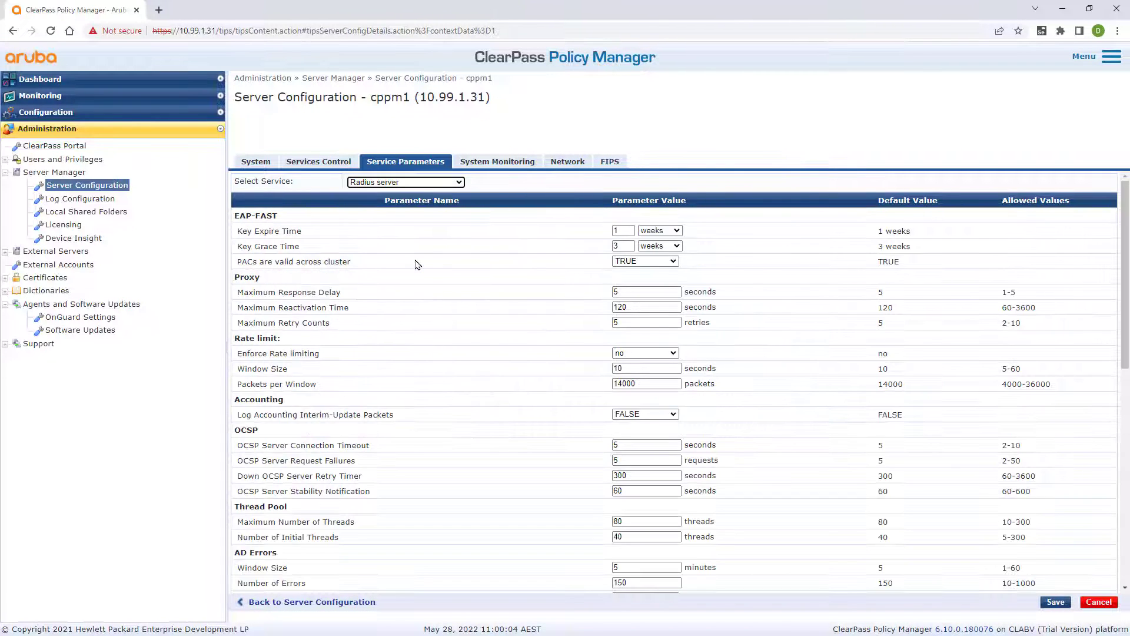
click(670, 414)
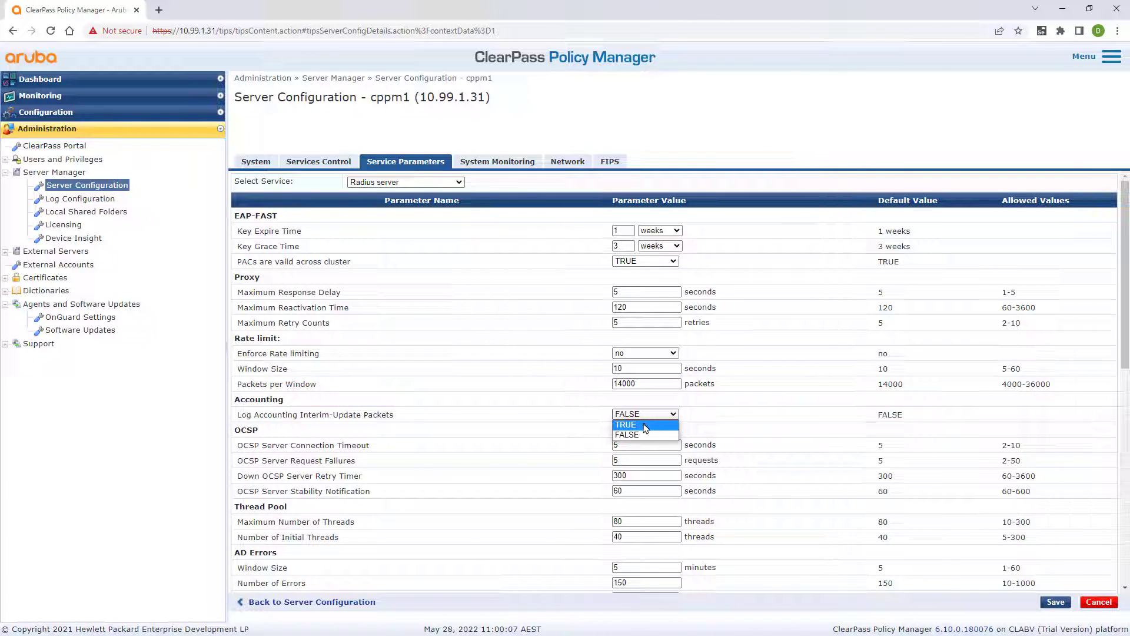
click(646, 428)
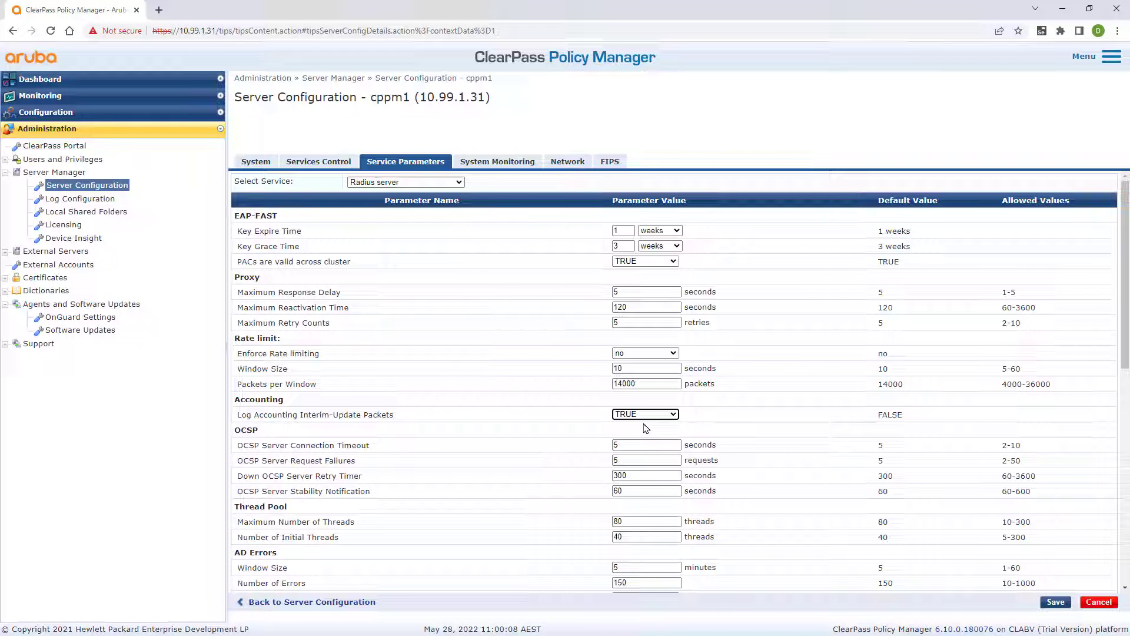
click(1056, 602)
click(745, 480)
click(256, 161)
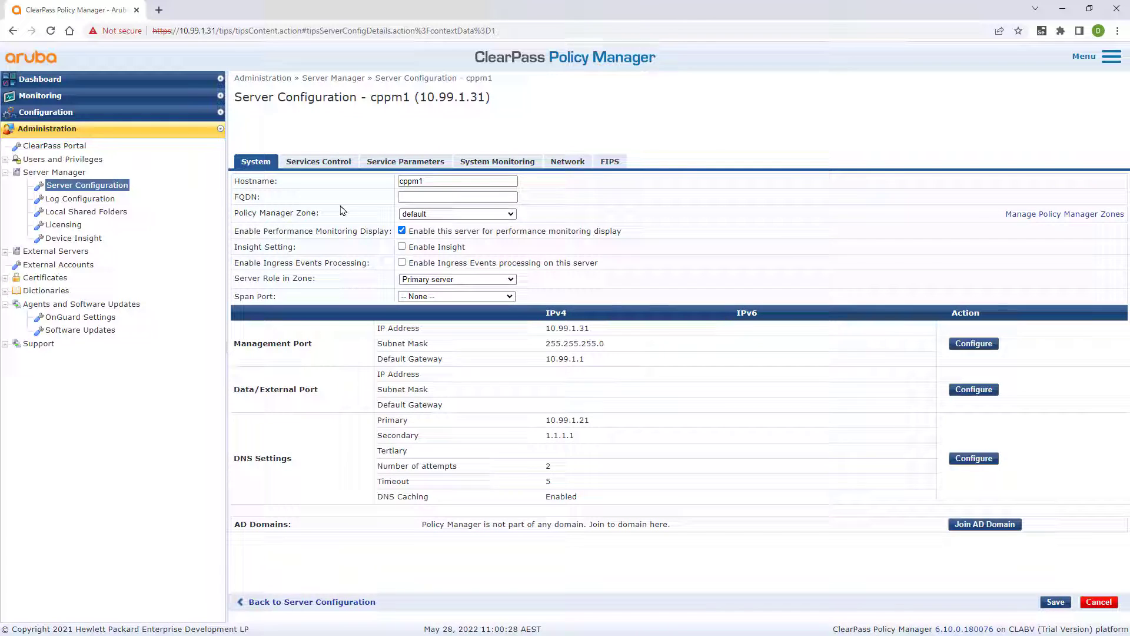
Step: Enable Insight on cppm1 as the Insight primary server and save
click(403, 248)
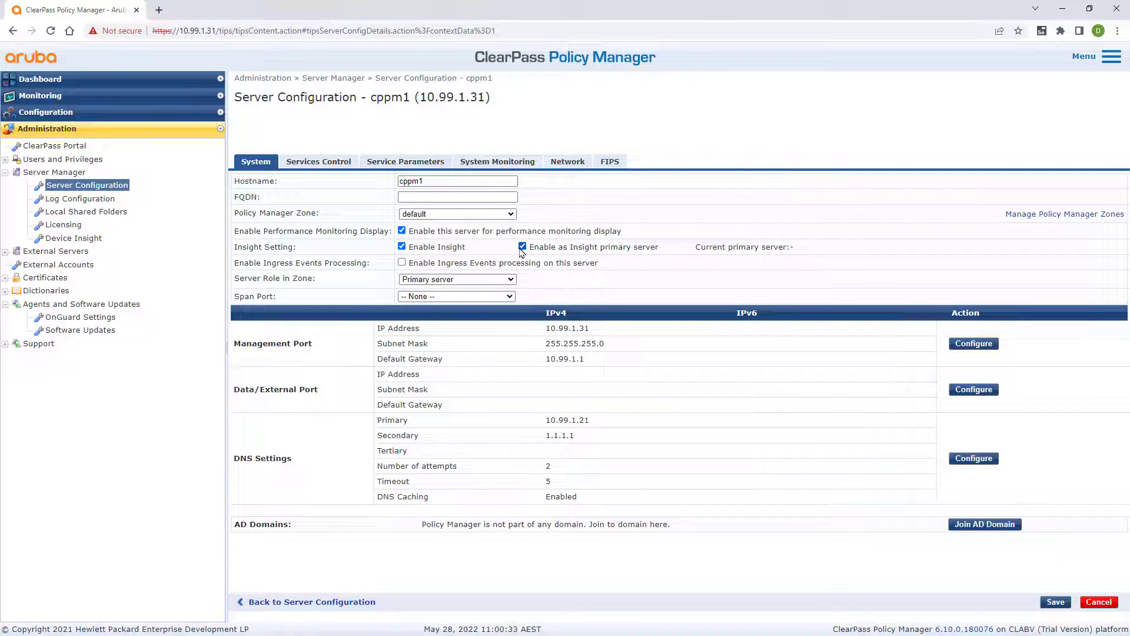
click(1056, 602)
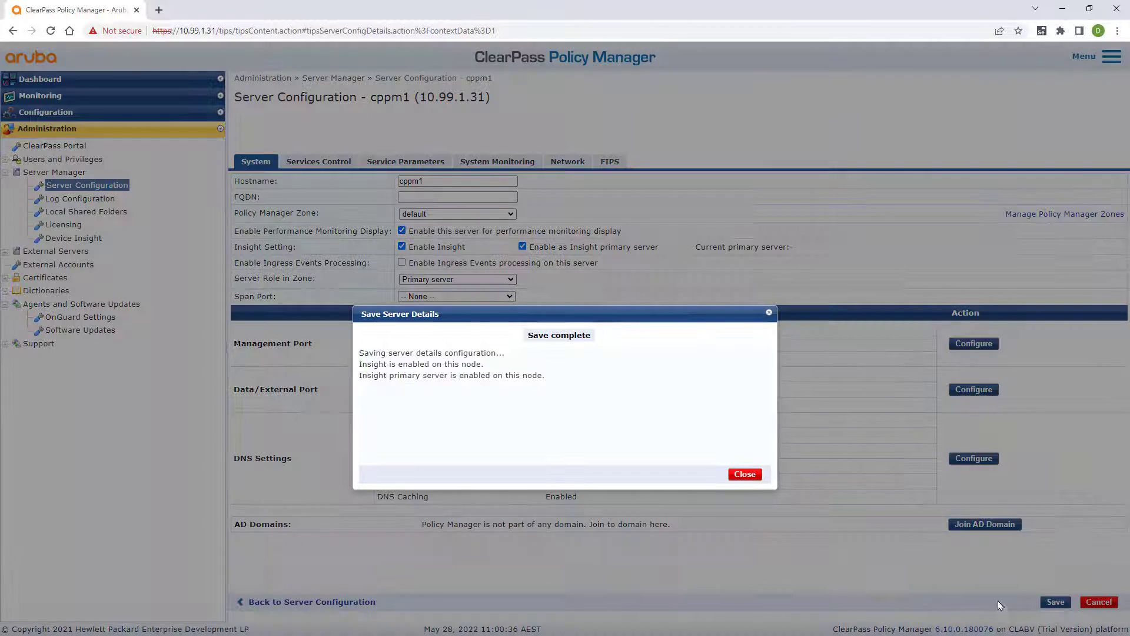